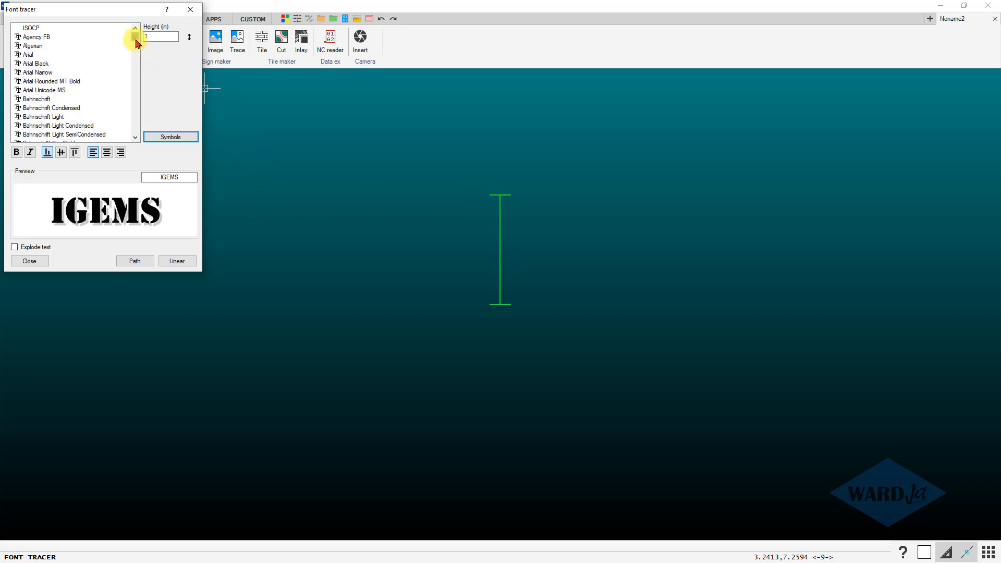
Browse the Font tracer font list and compare it with the fonts installed in the Windows Fonts folder
mouse_move(135, 42)
mouse_down()
mouse_move(133, 89)
mouse_move(135, 42)
mouse_up()
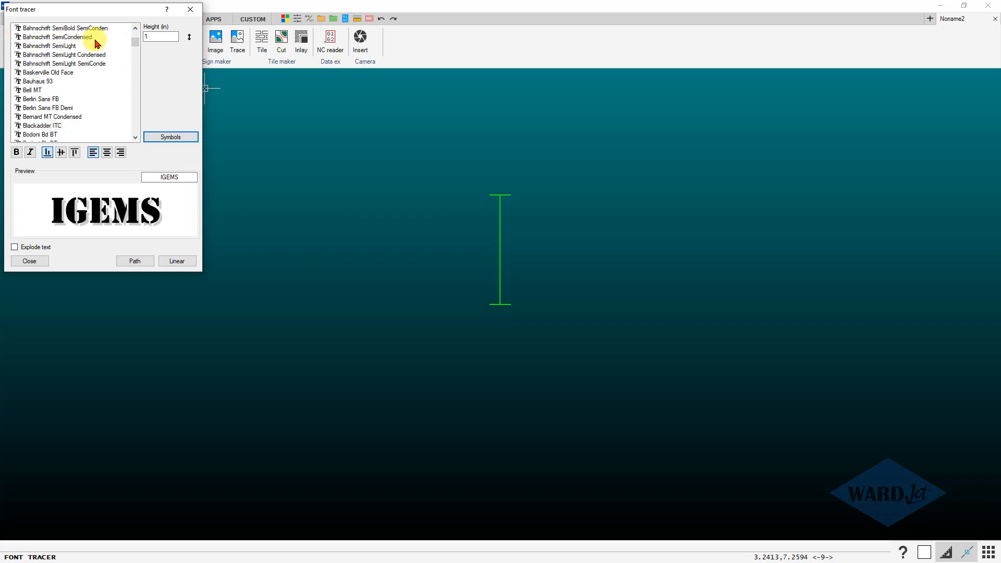
scroll(134, 43, up, 2)
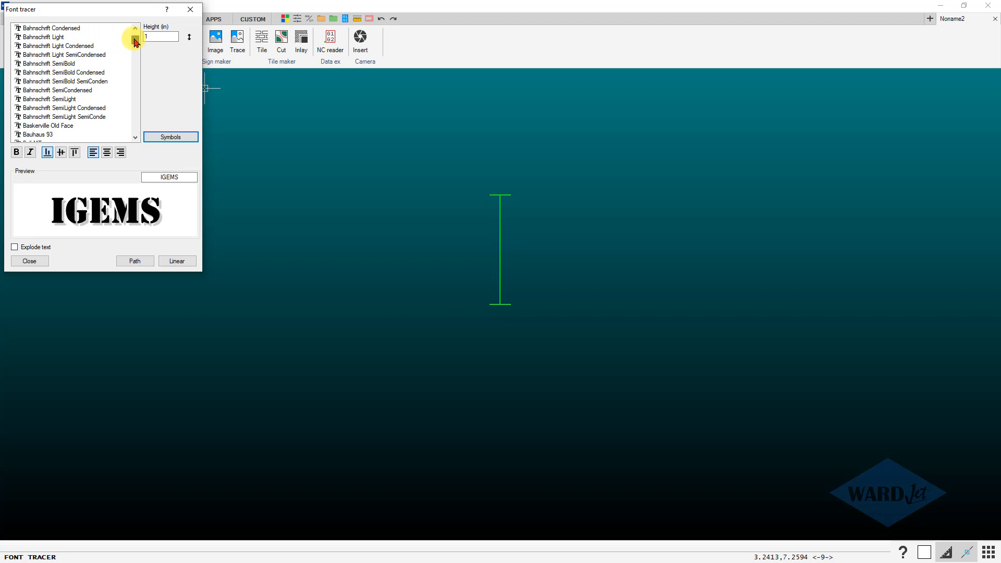
scroll(134, 42, up, 2)
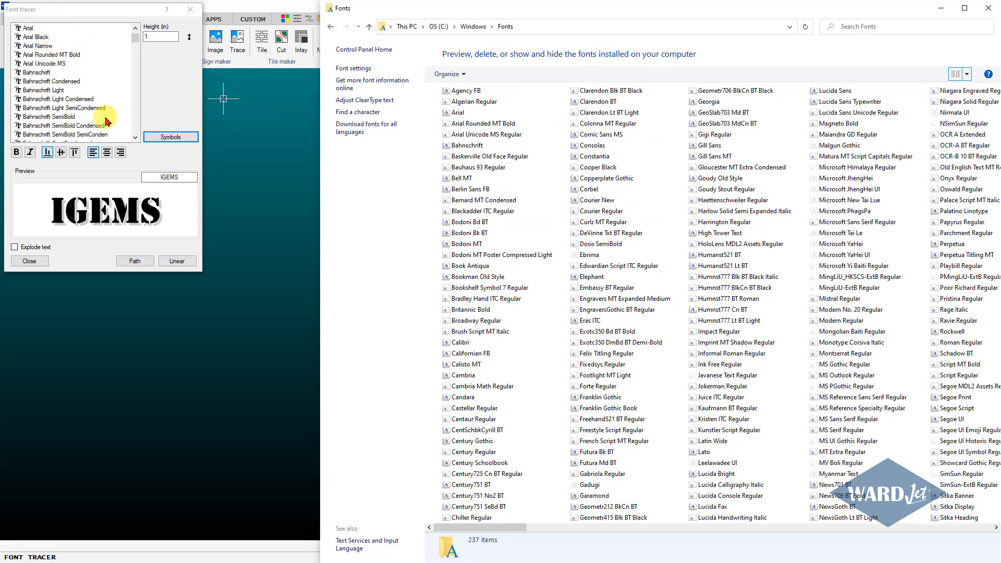
click(941, 12)
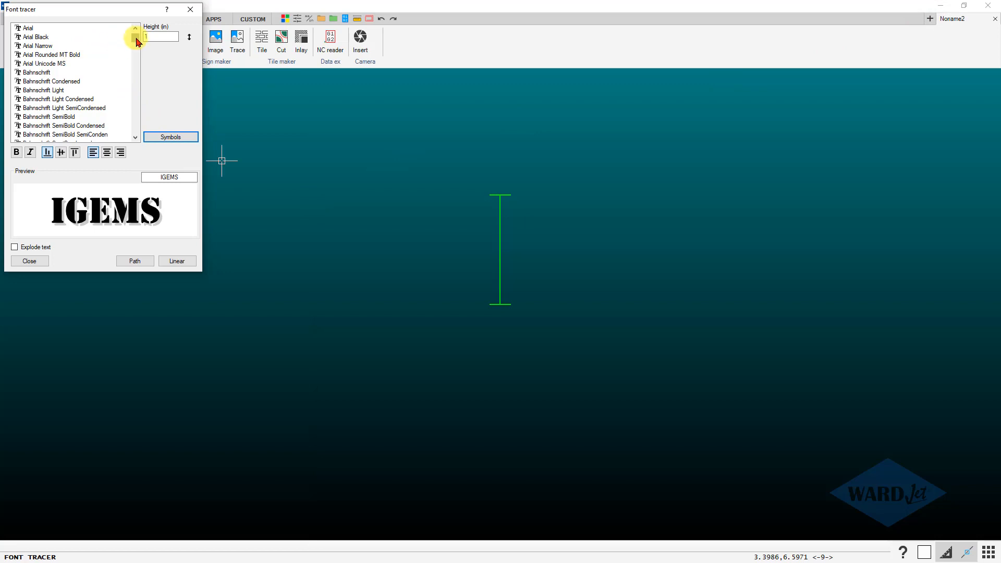
mouse_move(136, 41)
mouse_down()
mouse_move(134, 61)
mouse_move(134, 32)
mouse_up()
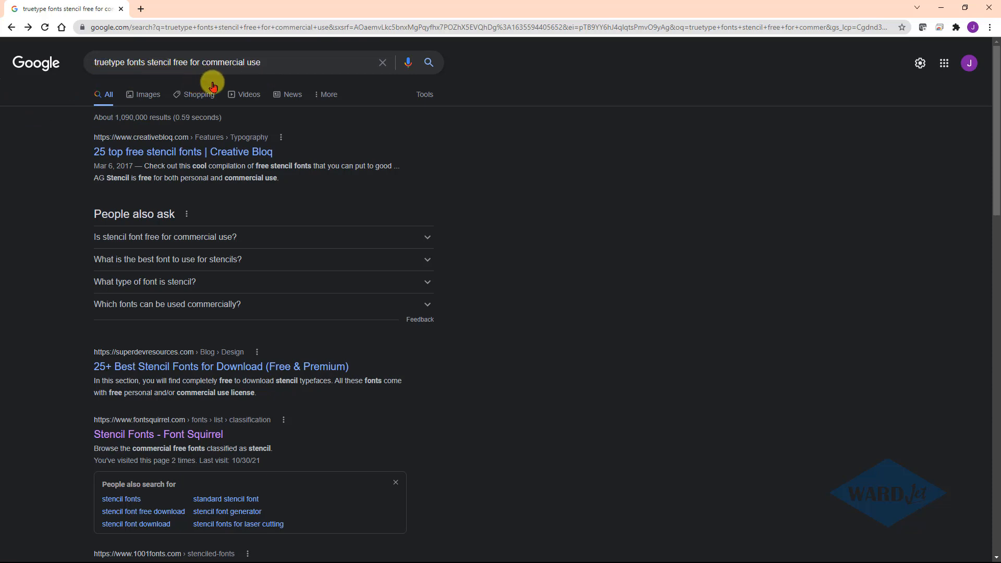
In the browser, download the Major Snafu TTF from Font Squirrel's Stencil Fonts page, overwriting the existing Major-Snafu.zip in Downloads
click(132, 437)
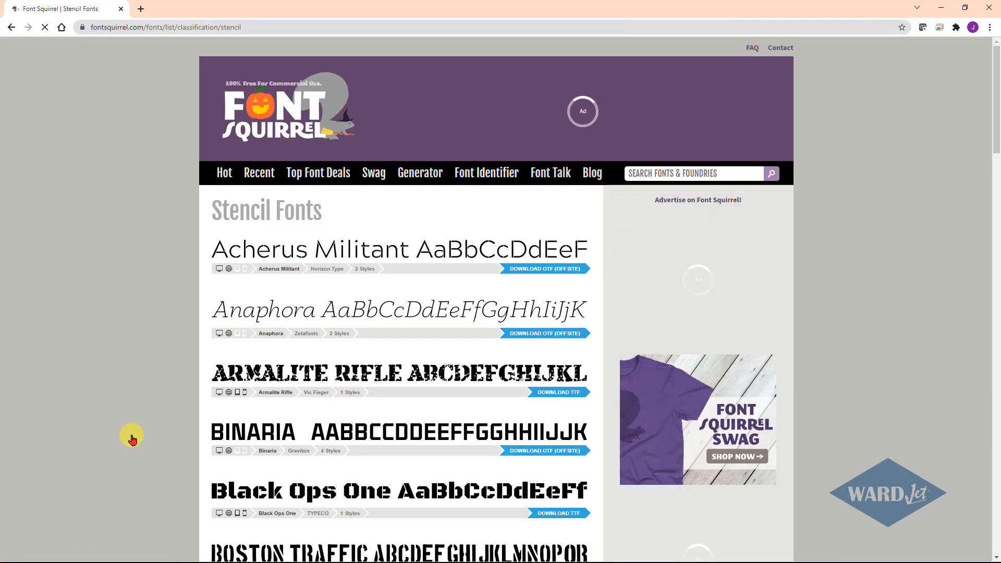
scroll(139, 393, down, 6)
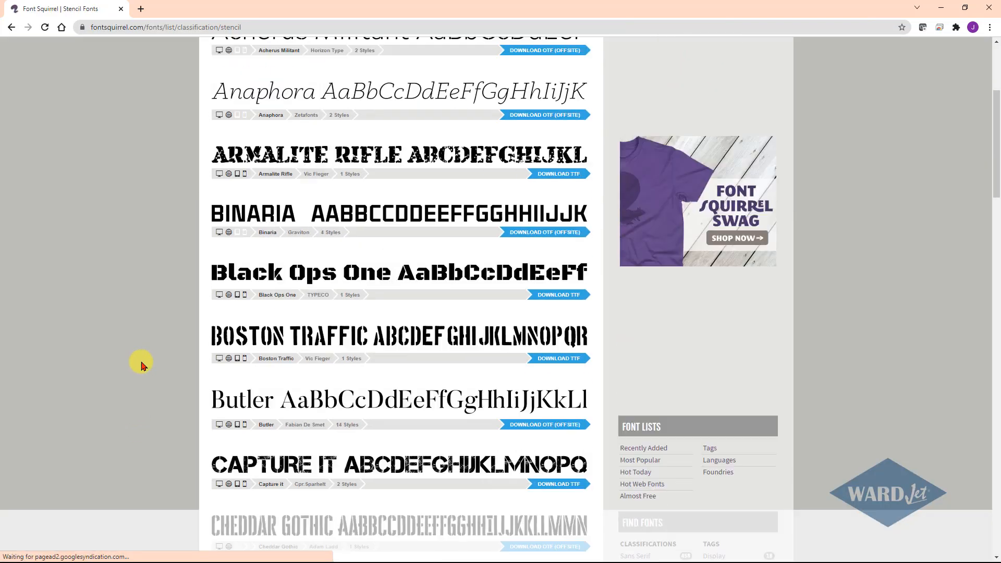
scroll(138, 360, down, 9)
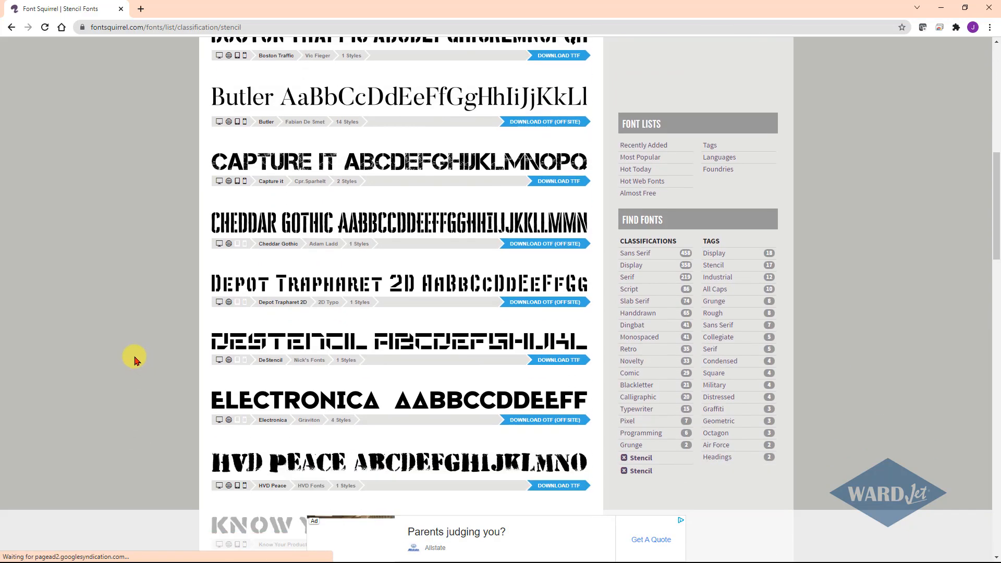
scroll(135, 360, down, 3)
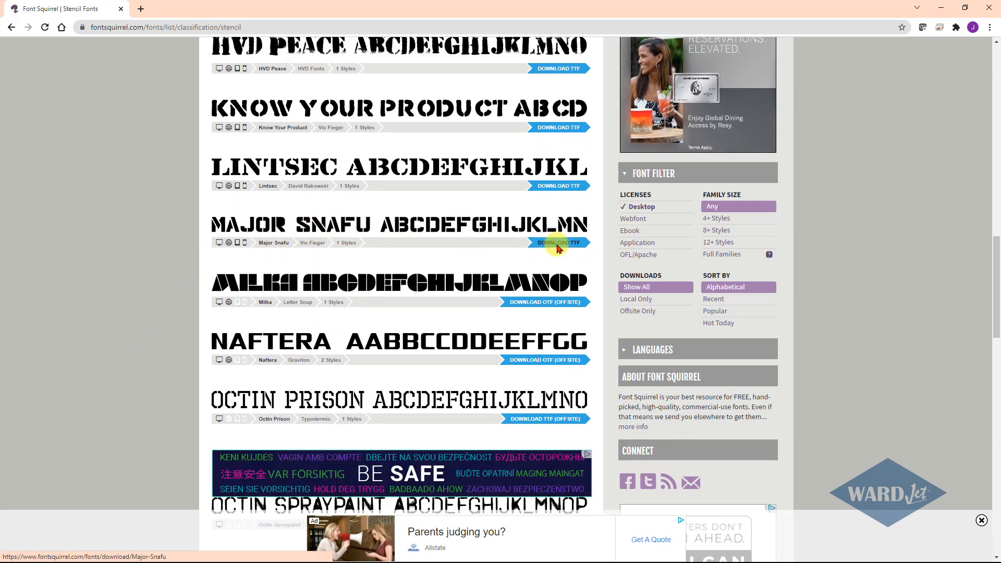
click(556, 247)
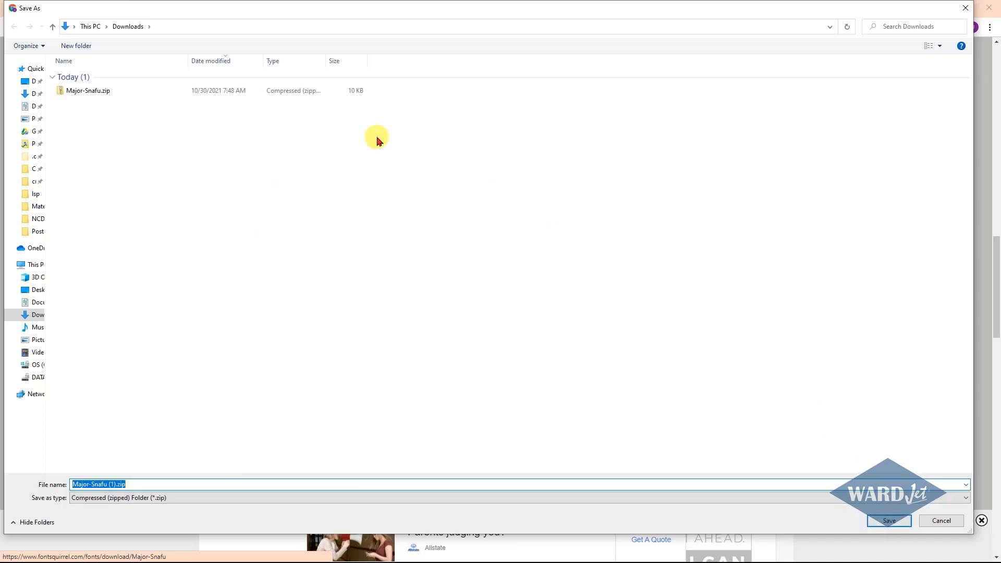
double_click(100, 91)
click(524, 292)
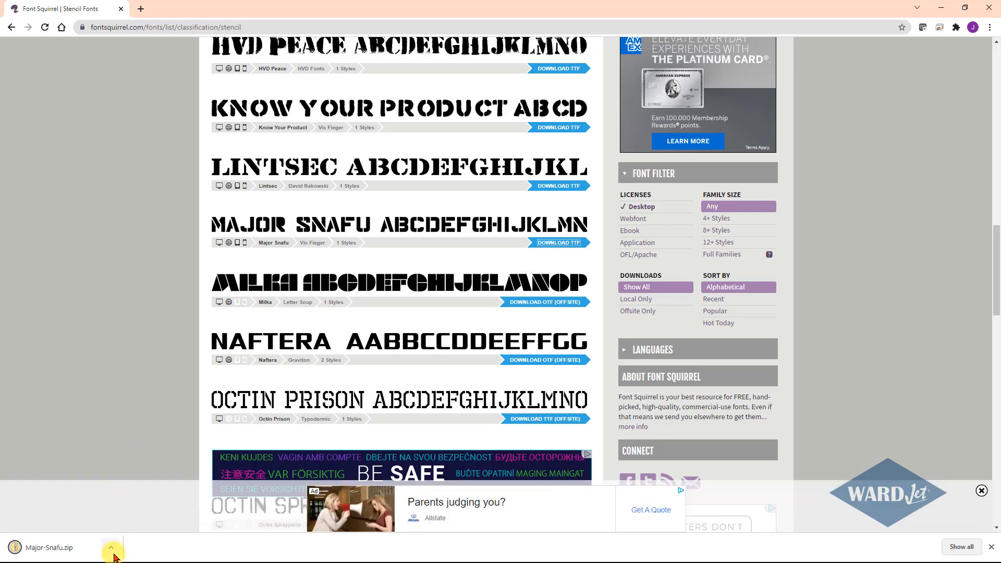
Install the font major_shift.ttf from the downloaded Major-Snafu.zip archive
click(113, 551)
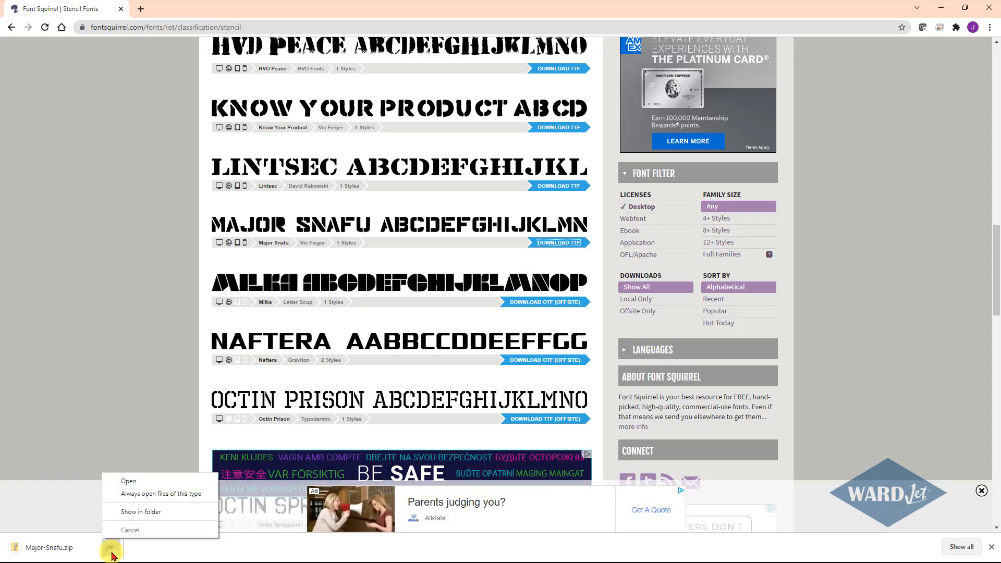
click(152, 517)
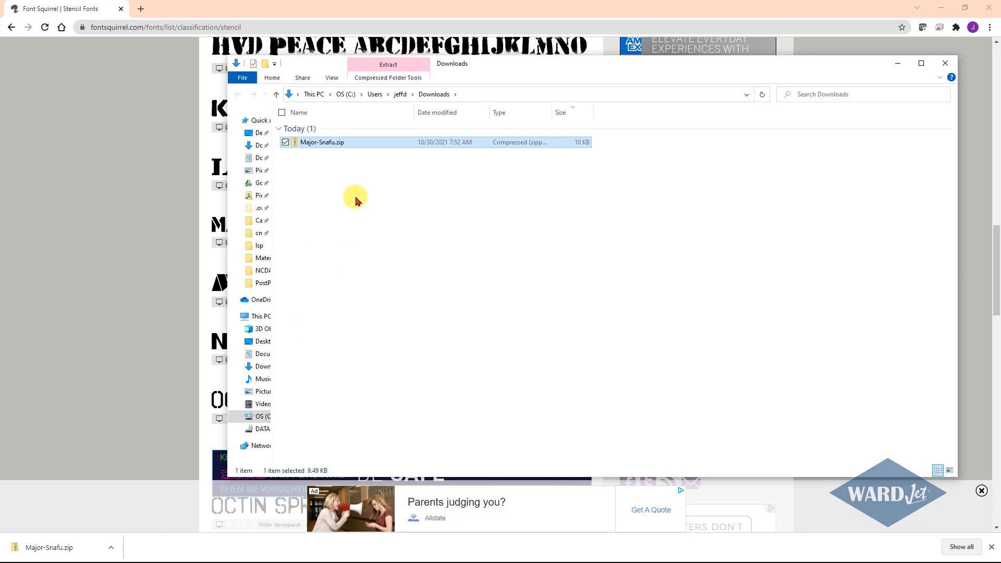
double_click(333, 146)
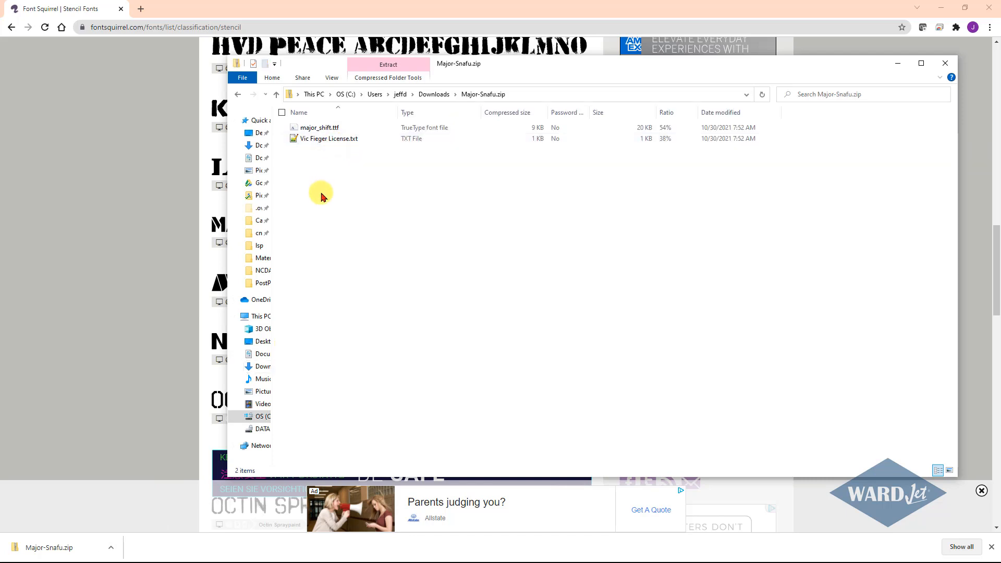
double_click(327, 130)
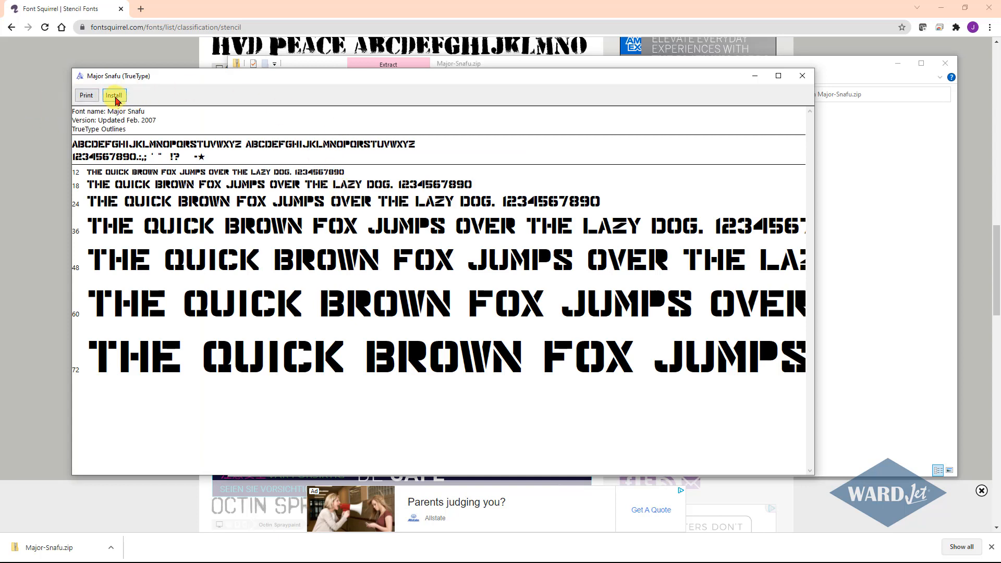
click(114, 96)
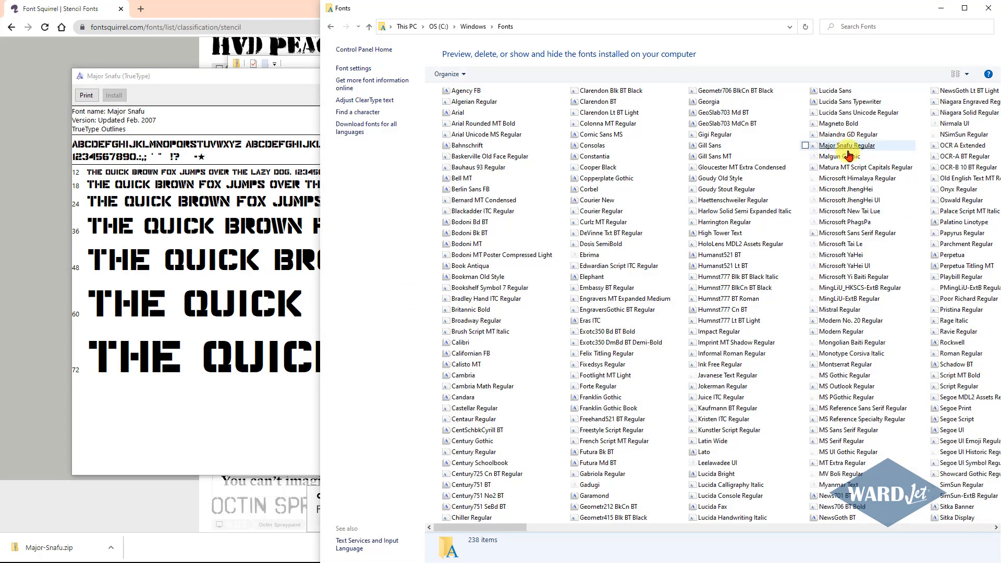
Switch back to IGEMS and look for Major Snafu in the Font tracer font list
key(alt+Tab)
key(alt+Tab)
key(alt+Tab)
key(alt+Tab)
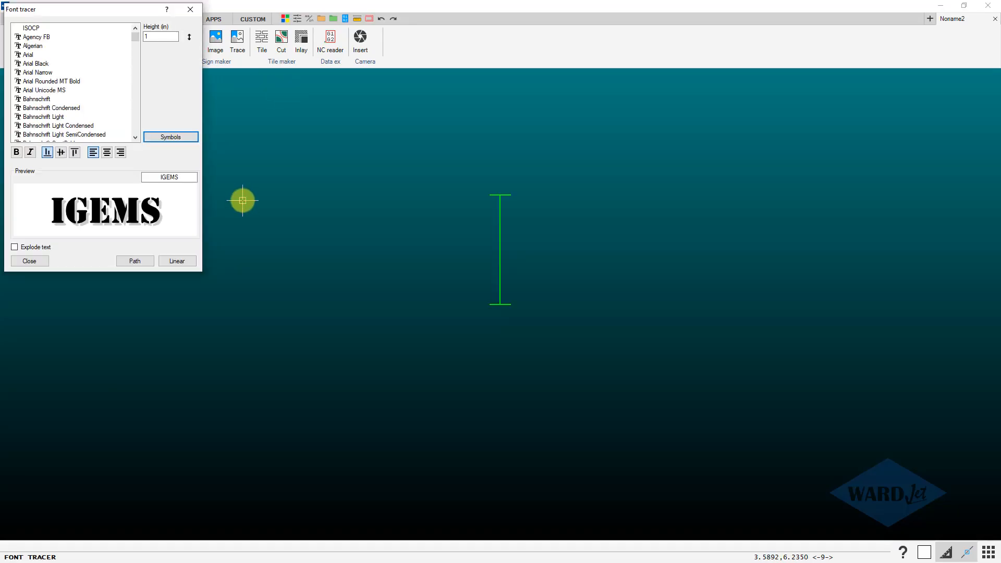
drag(136, 41, 137, 91)
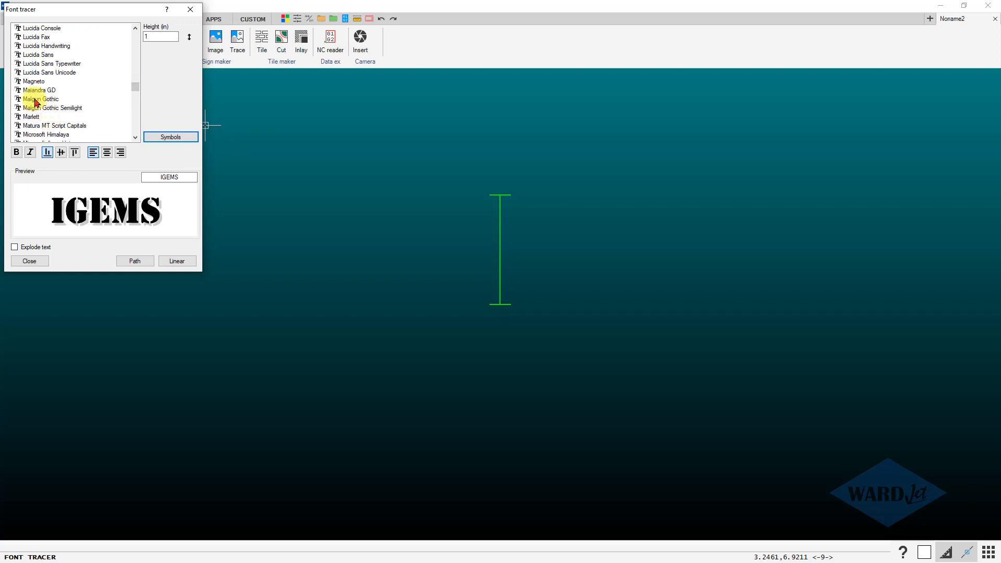
Close the Font tracer and restart IGEMS so the font list reloads
click(30, 261)
click(987, 10)
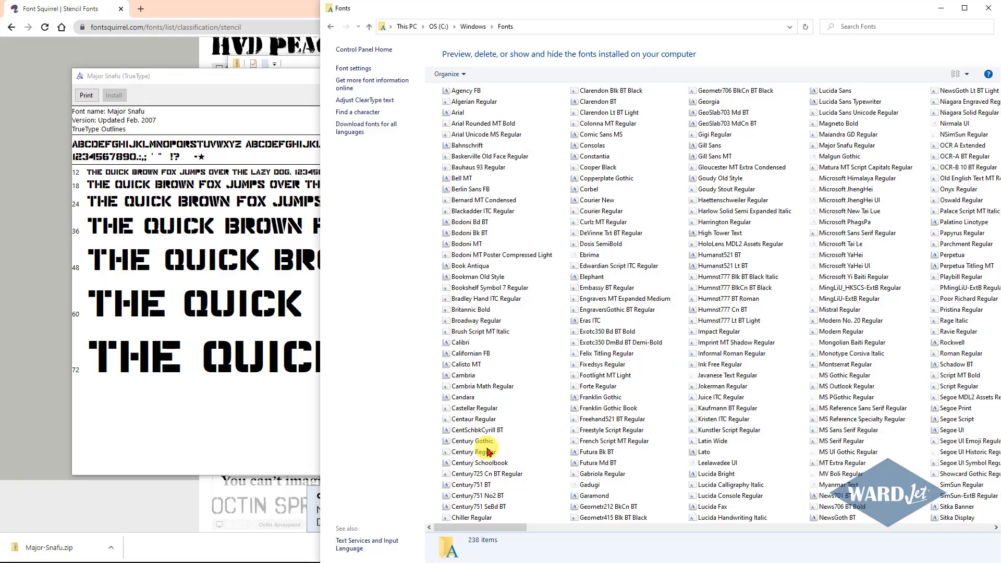
click(514, 550)
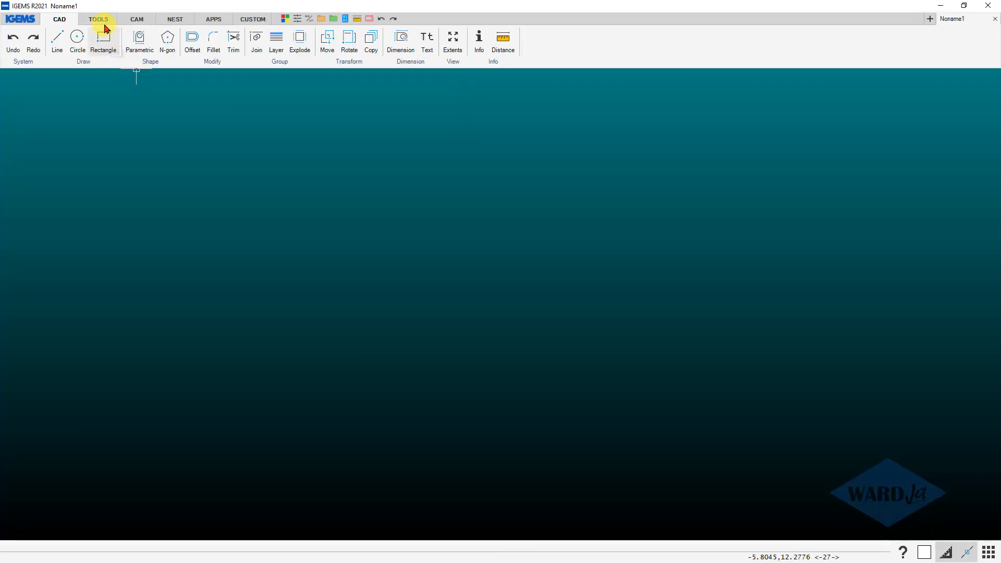
Create the linear text WARDJET with the Font tracer in Major Snafu, 1 in high, near the middle of the drawing
click(99, 20)
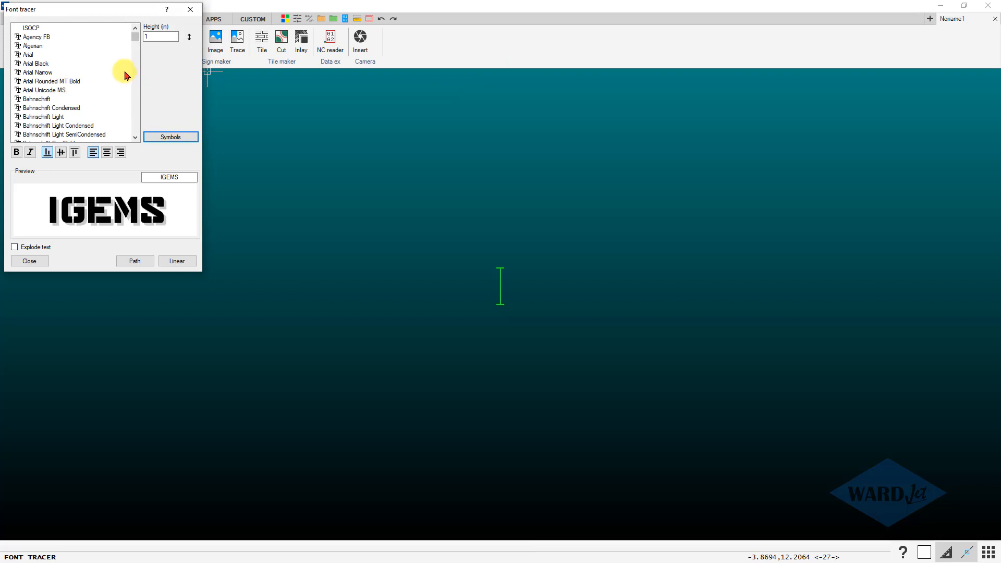
drag(134, 37, 129, 91)
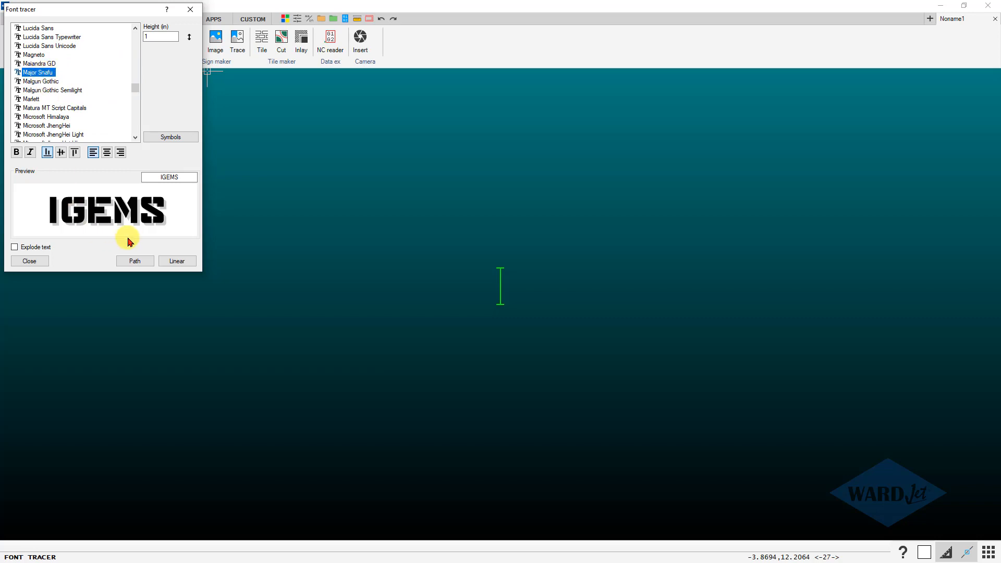
click(178, 262)
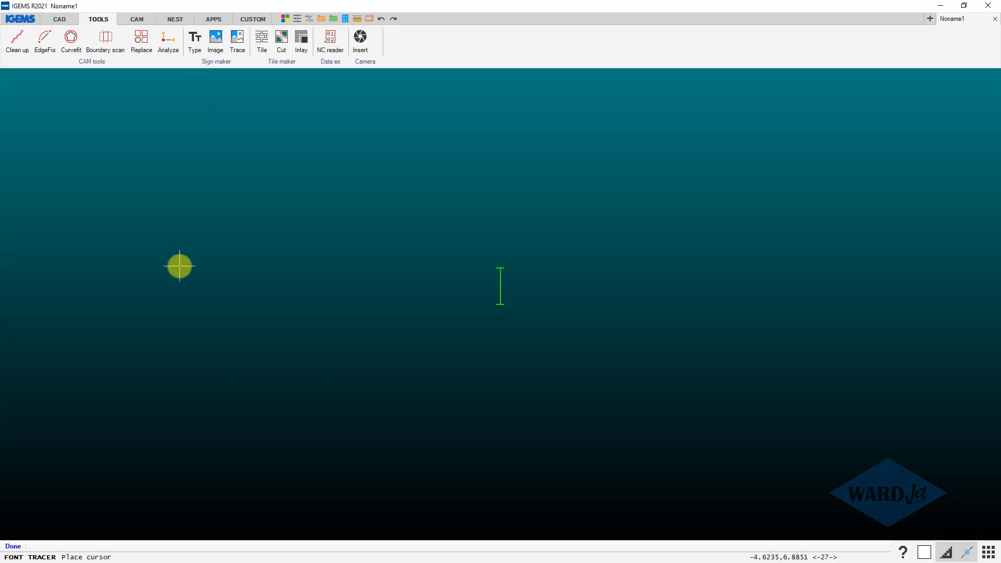
click(367, 325)
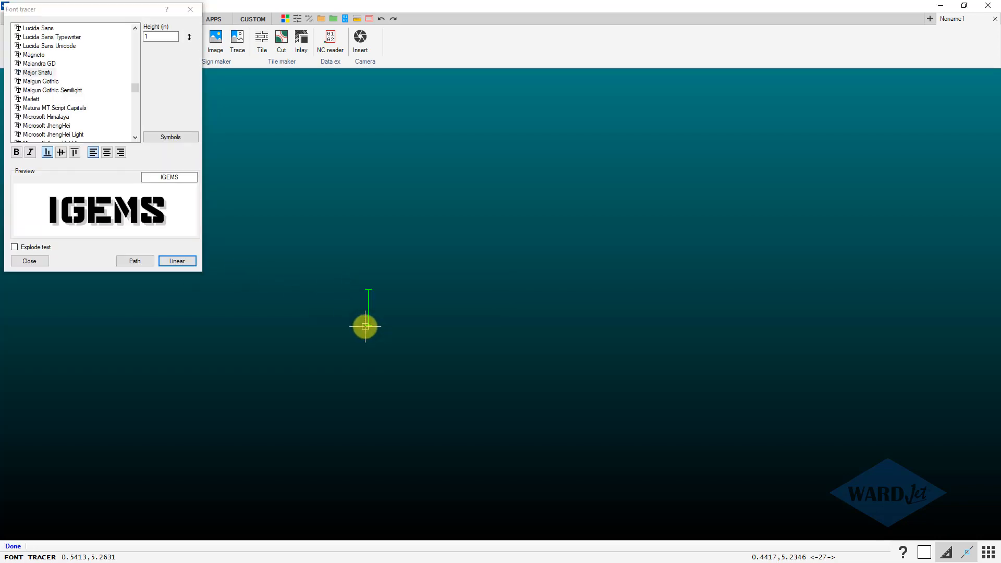
text(WARDJET)
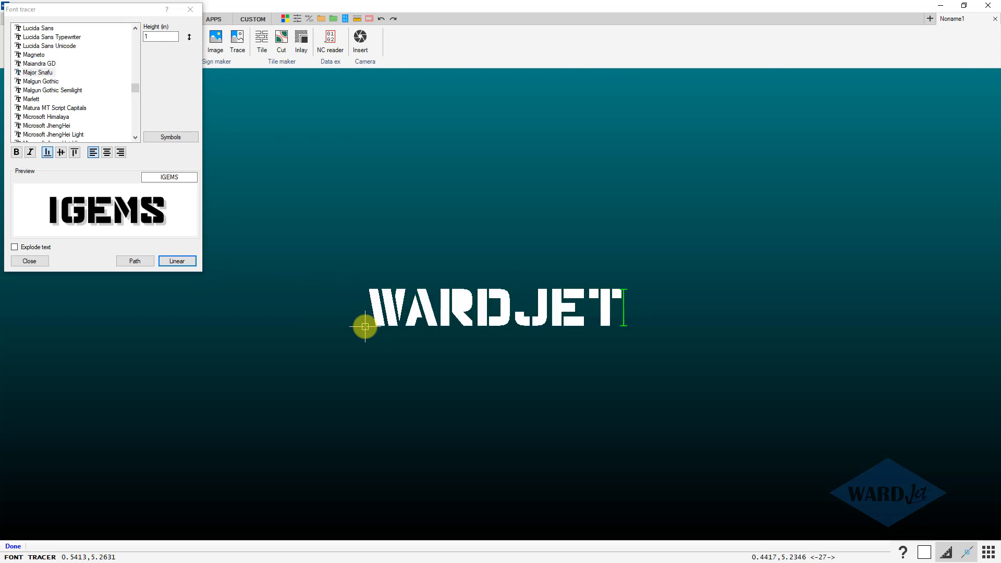
click(201, 161)
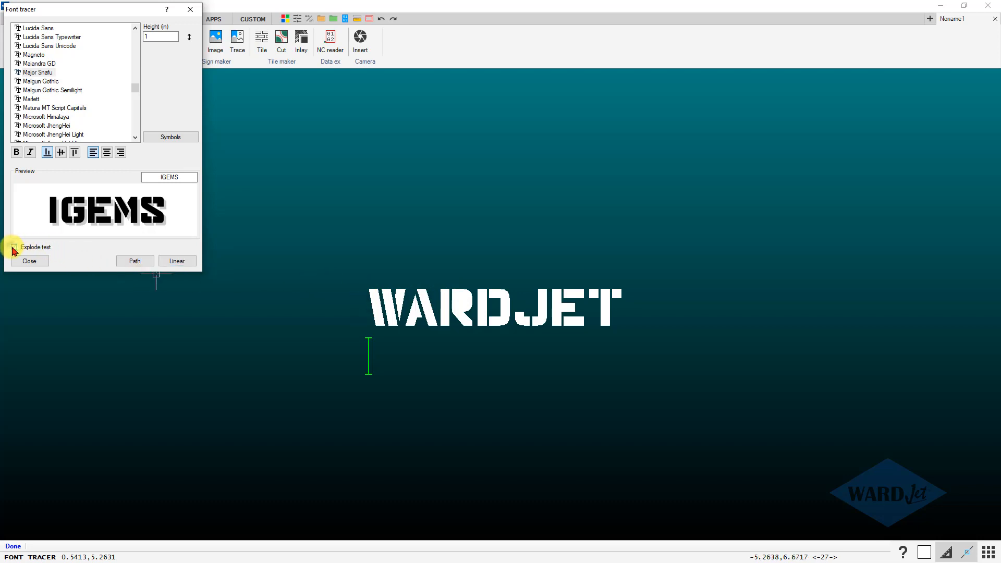
click(35, 262)
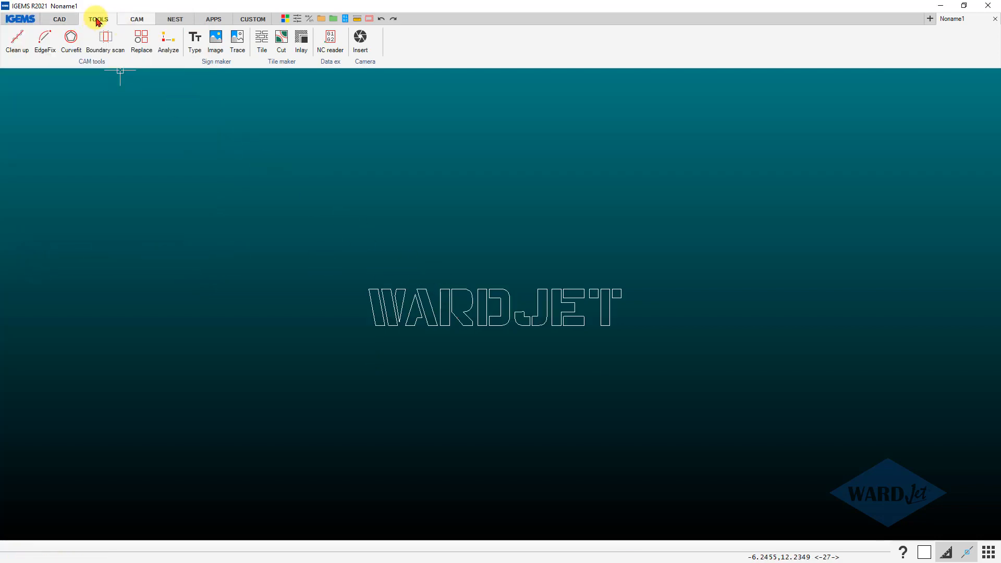
Draw a rectangle around the WARDJET text, leaving a margin on all sides
click(65, 21)
click(103, 38)
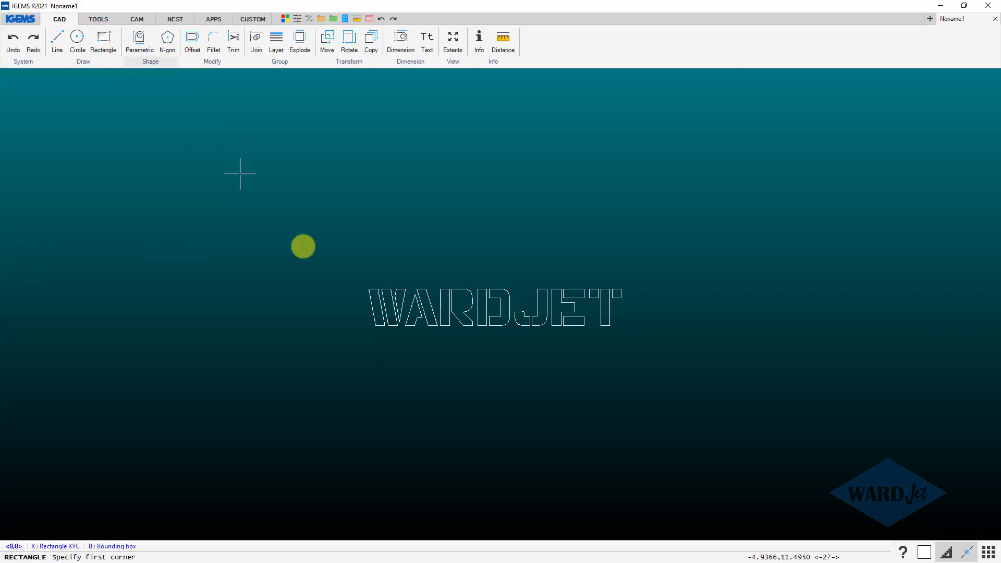
click(347, 356)
click(640, 259)
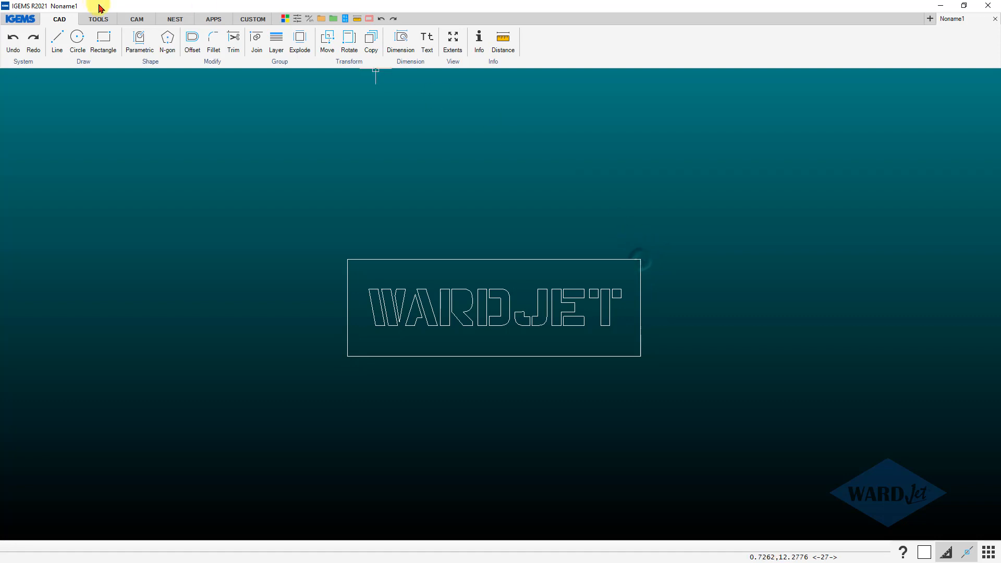
Run Quick processing on the sign with AWJ WARDJET 2D, 14-40 55K, and Stainless Steel, Standard, 0.375 in
click(140, 21)
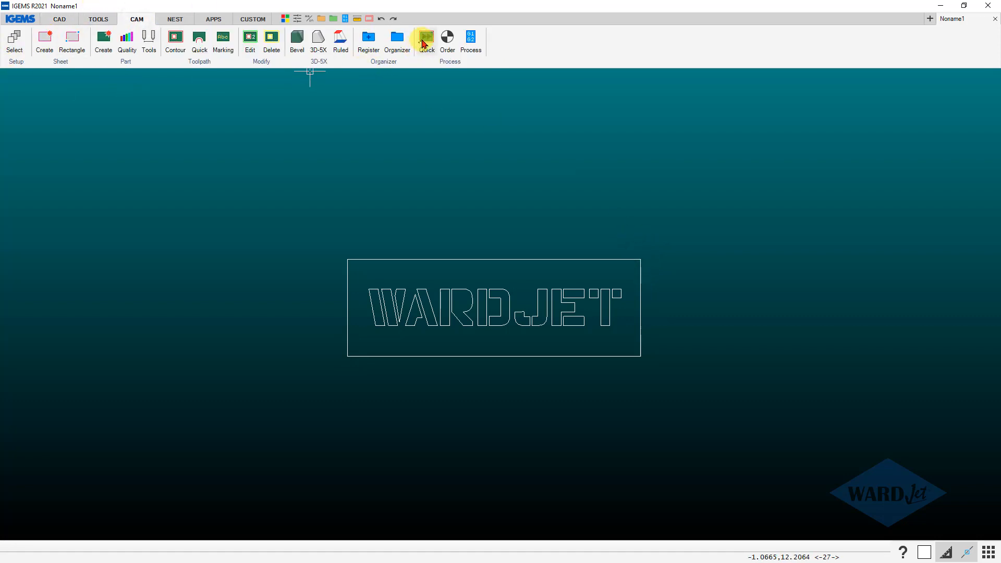
click(425, 40)
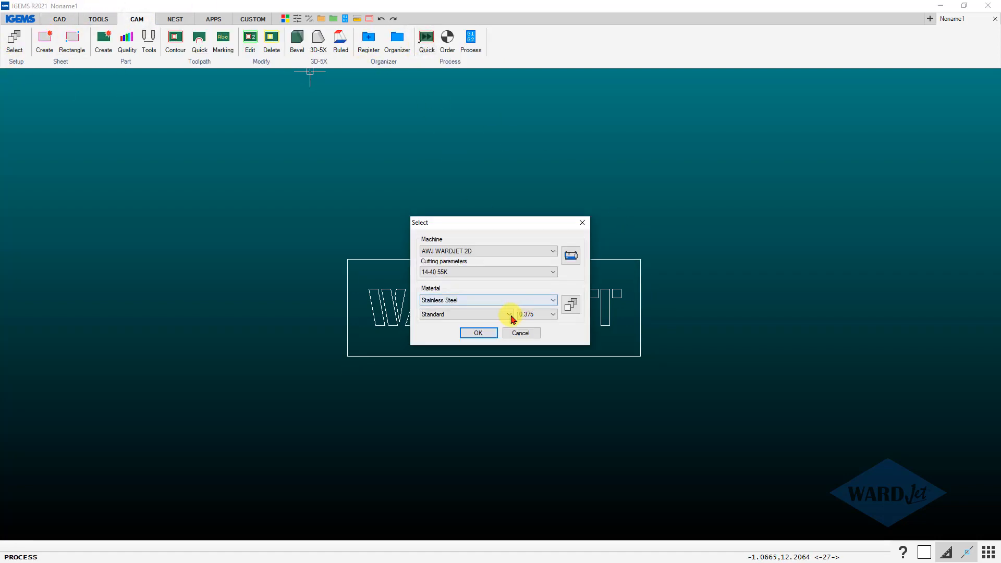
click(478, 332)
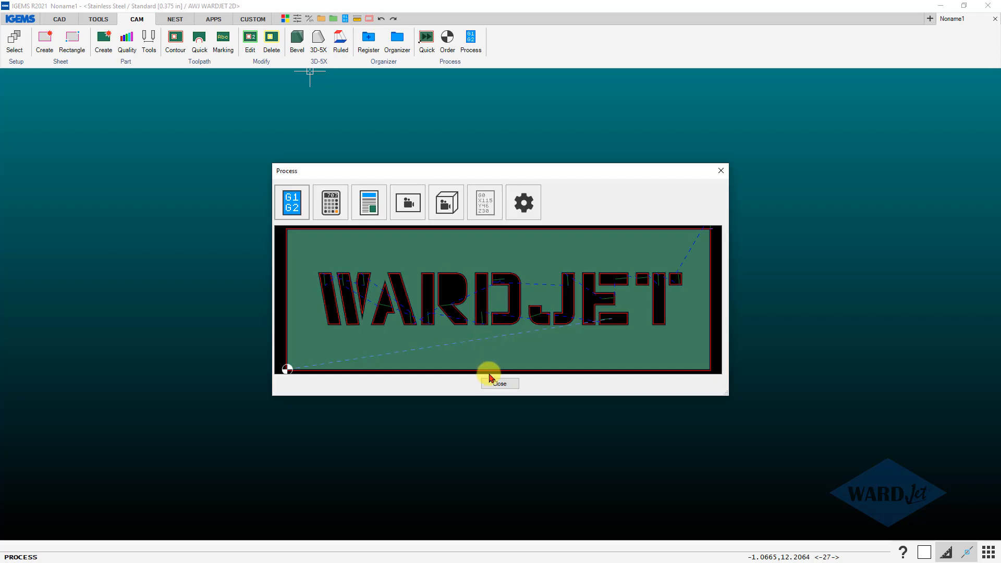
click(494, 385)
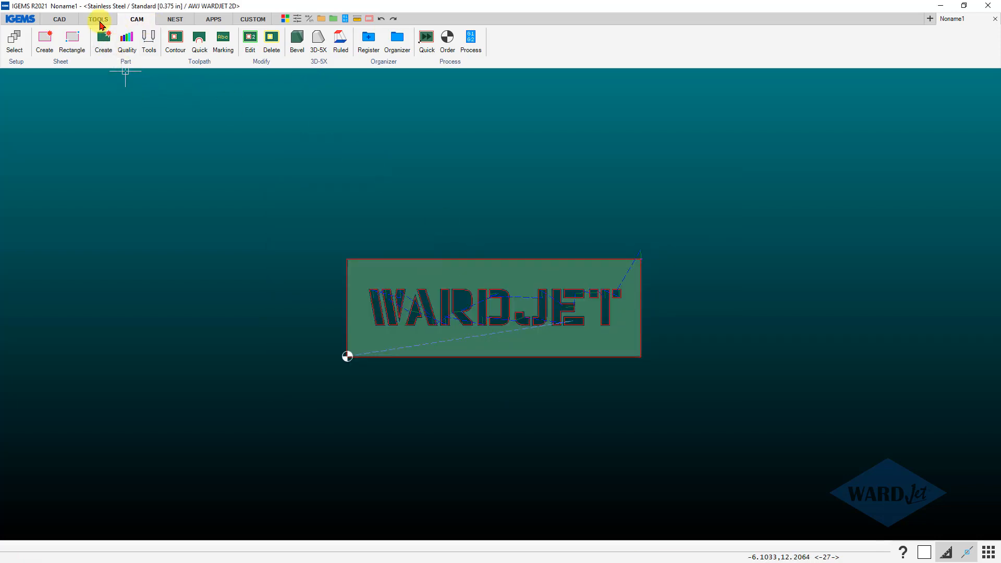
Create the linear text WARDJET, 1 in high, above the existing sign with the Font tracer, leaving Explode text off
click(97, 20)
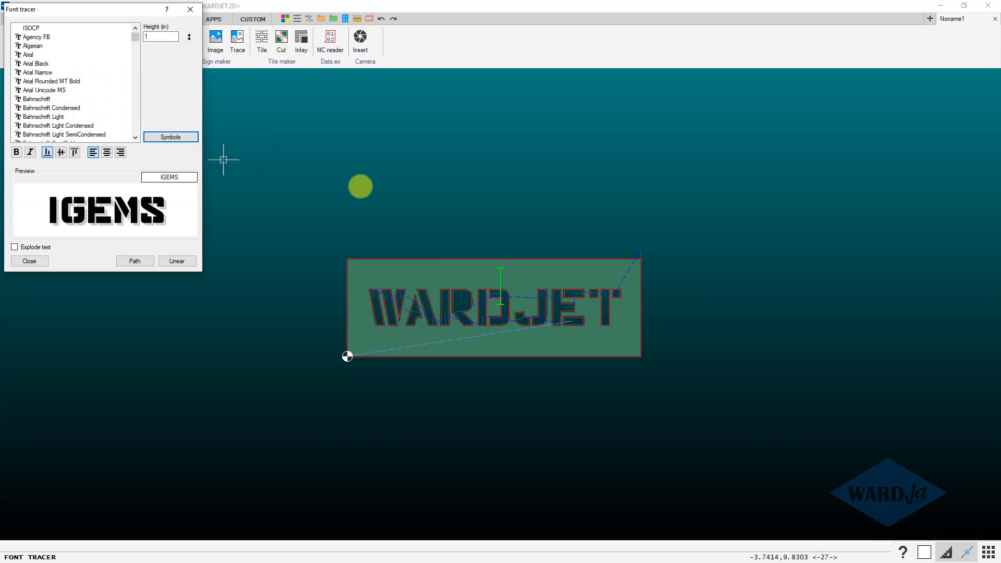
click(177, 261)
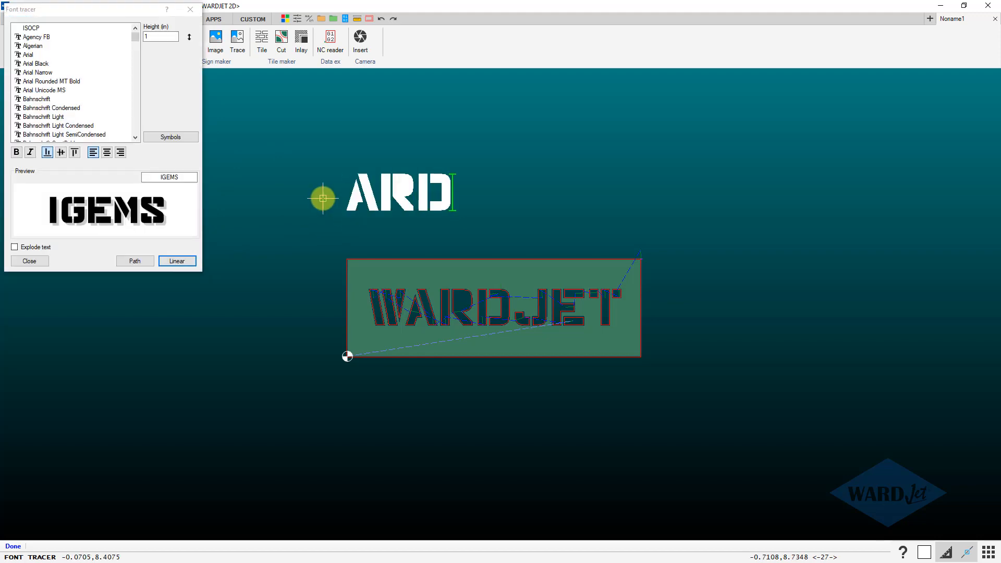
text(R)
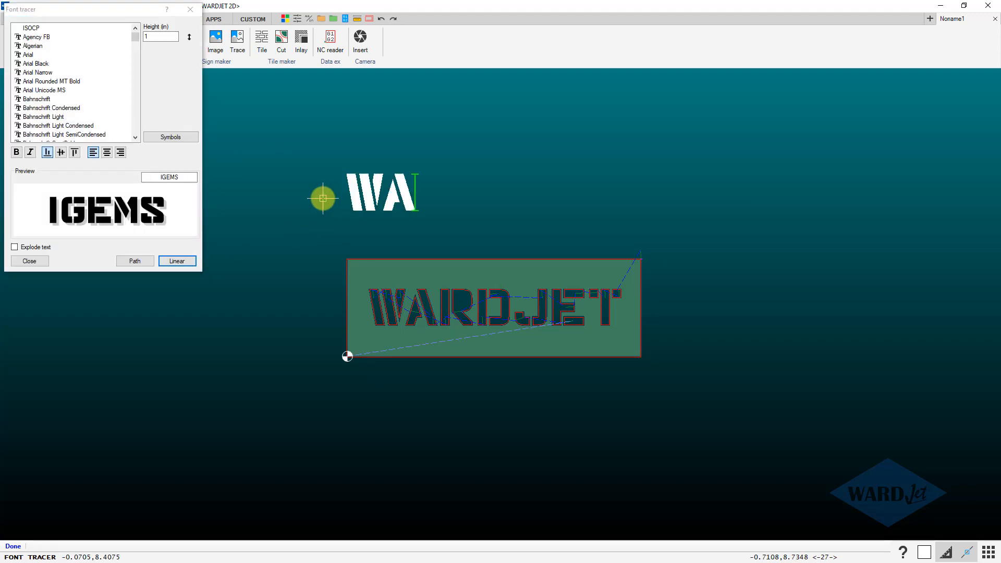
text(RDJET)
click(147, 201)
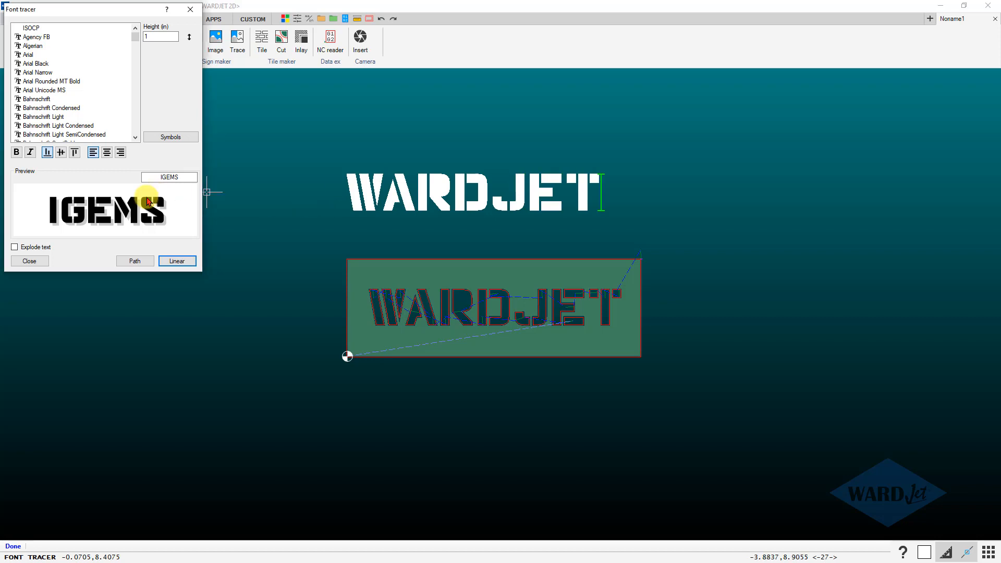
click(44, 264)
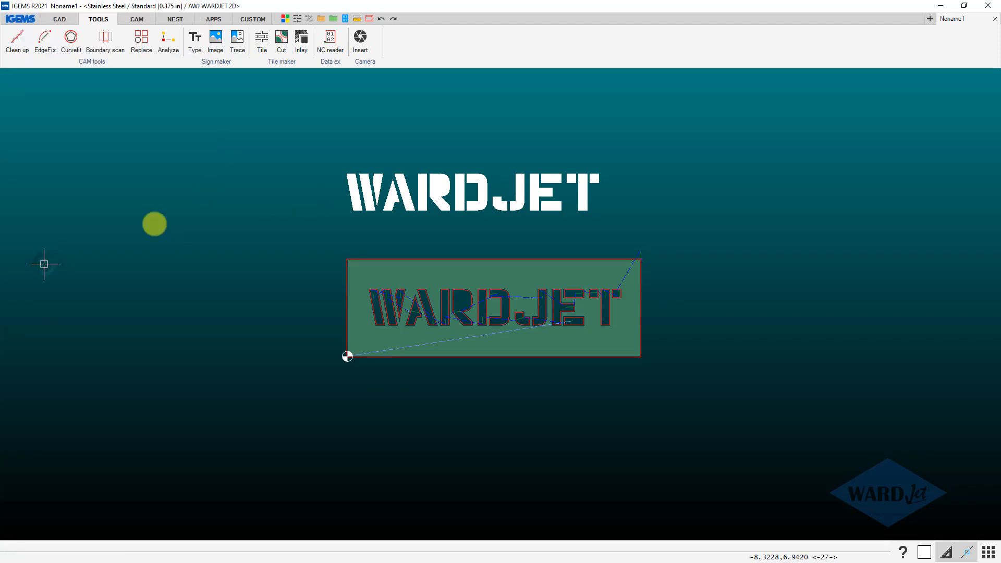
Draw a rectangle around the new WARDJET text, leaving a margin on all sides
click(58, 19)
click(103, 38)
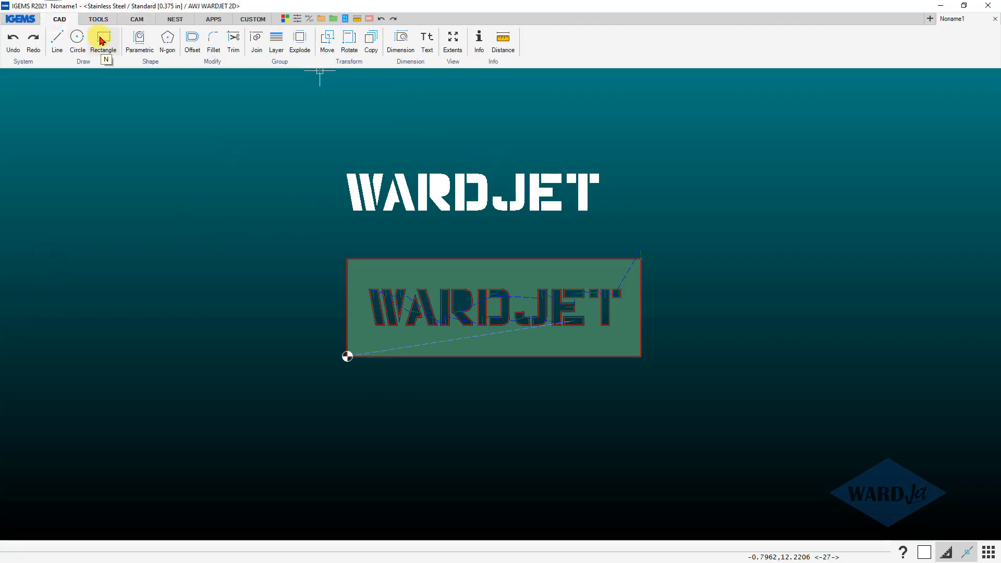
click(329, 236)
click(651, 156)
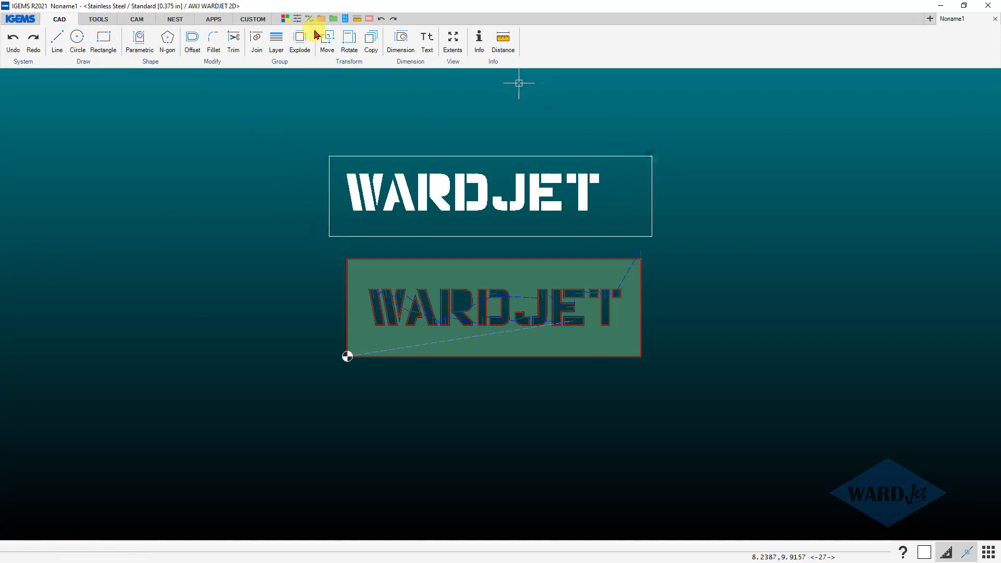
Try Quick processing on the upper sign with its text still unexploded
click(136, 19)
click(425, 41)
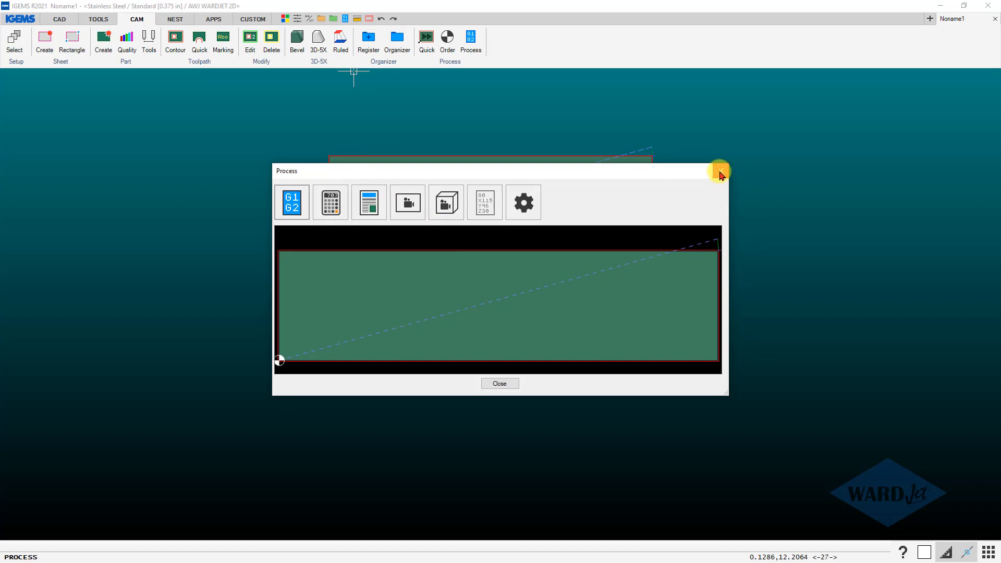
click(720, 172)
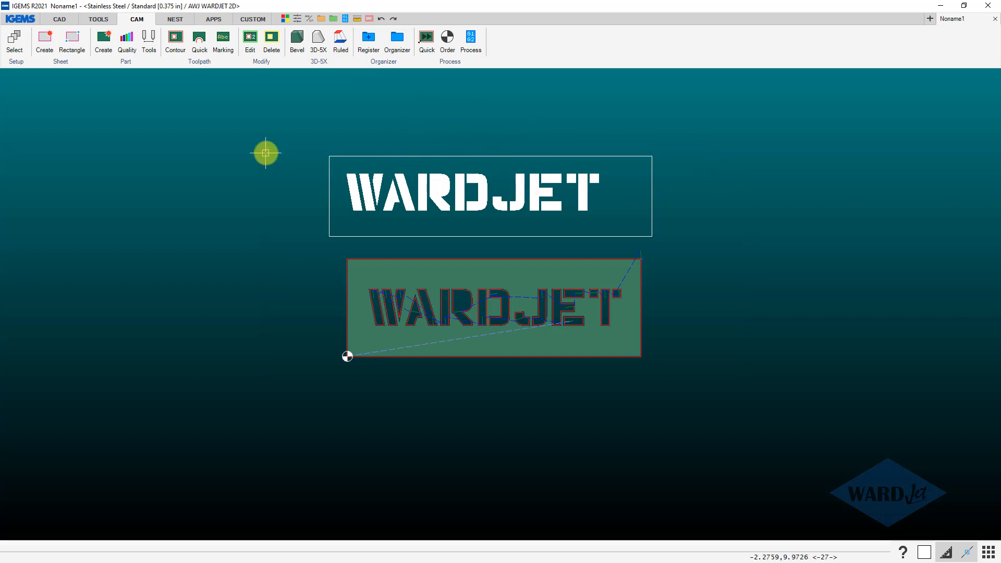
Explode the upper WARDJET text into outlines, leaving its surrounding rectangle out of the selection
click(58, 20)
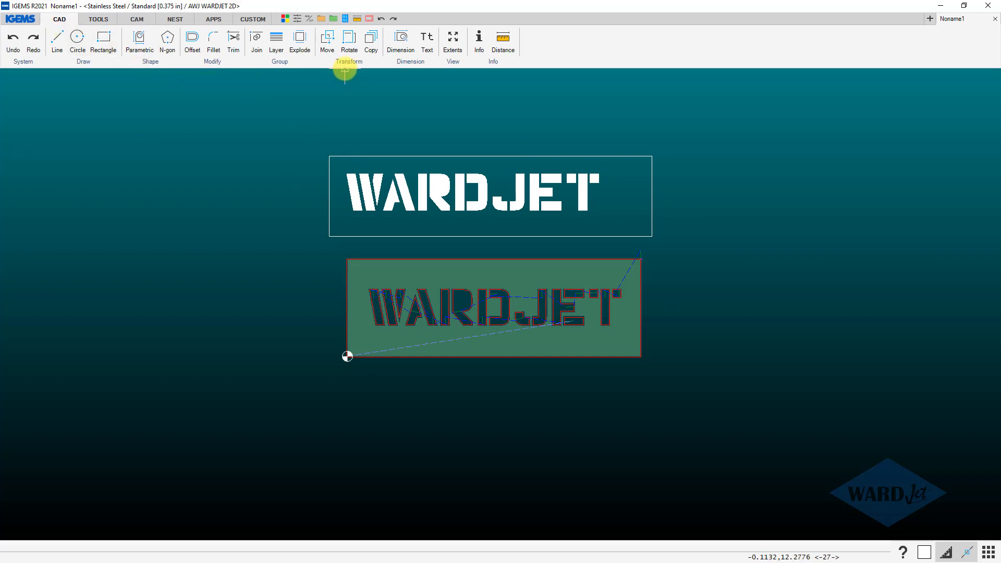
click(299, 41)
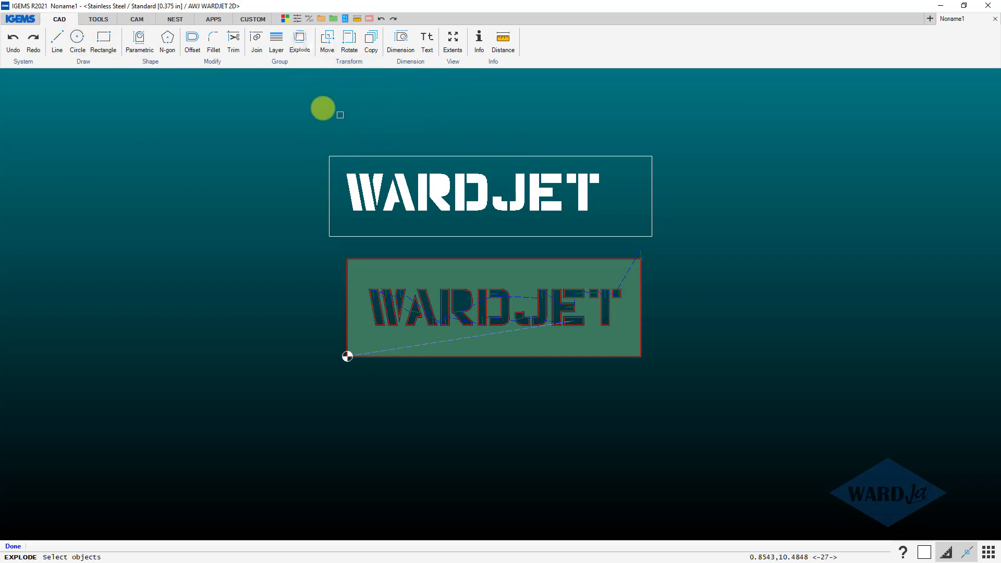
click(342, 164)
click(621, 226)
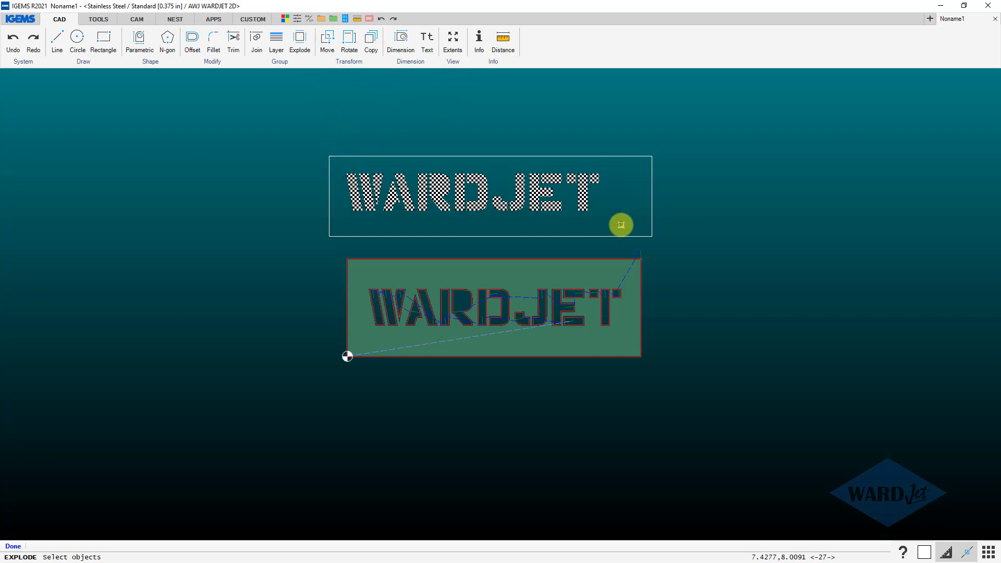
right_click(620, 222)
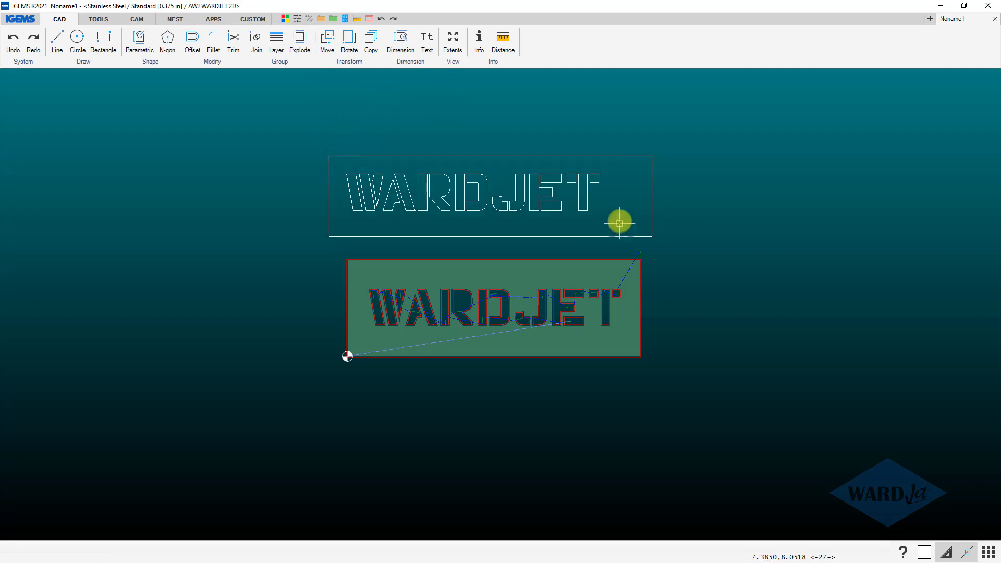
Run Quick processing on the upper sign with the exploded WARDJET text
click(130, 18)
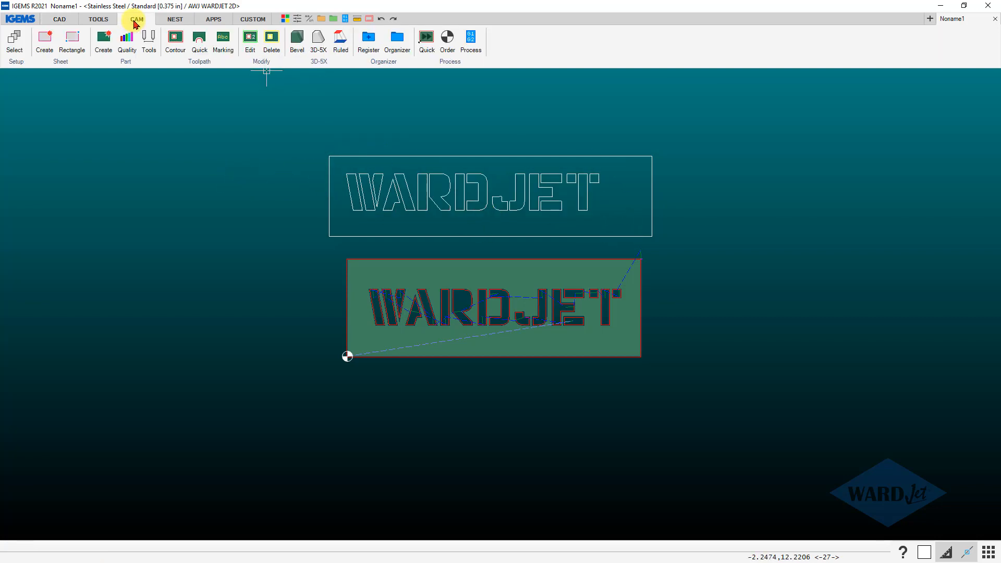
click(426, 39)
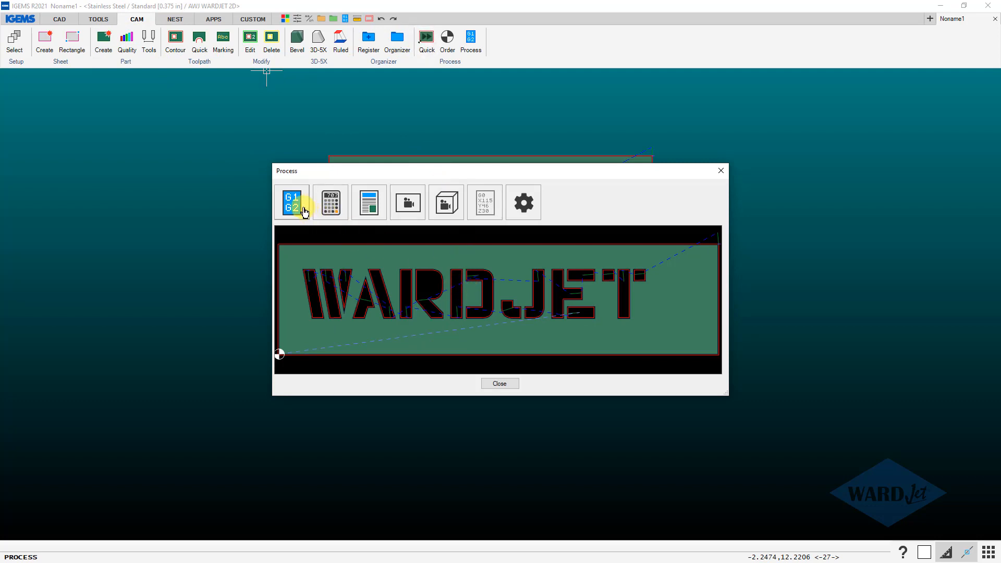
click(721, 172)
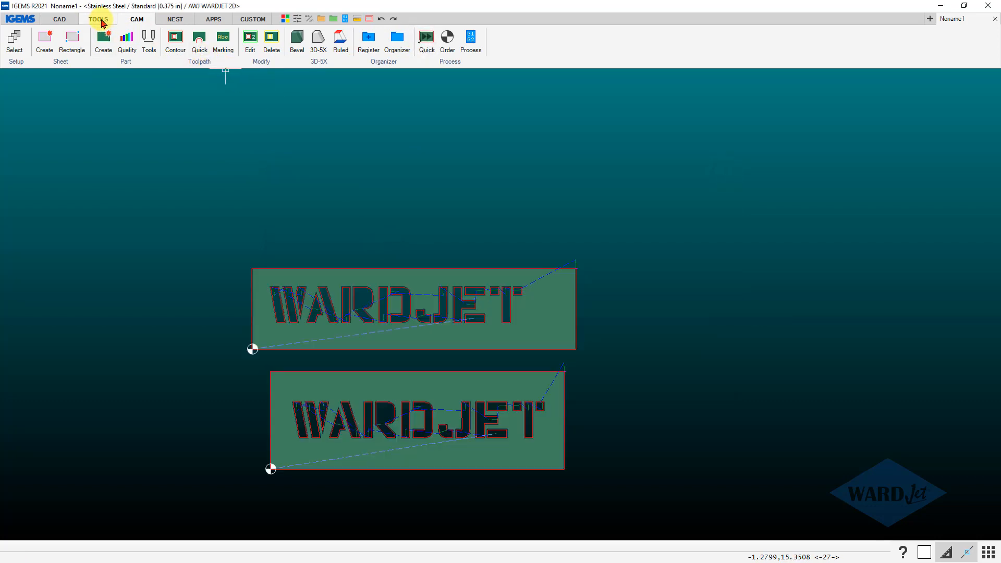
Create the linear text wardjet in Arial Black, 1 in high, above the two signs and explode it into outlines
click(99, 19)
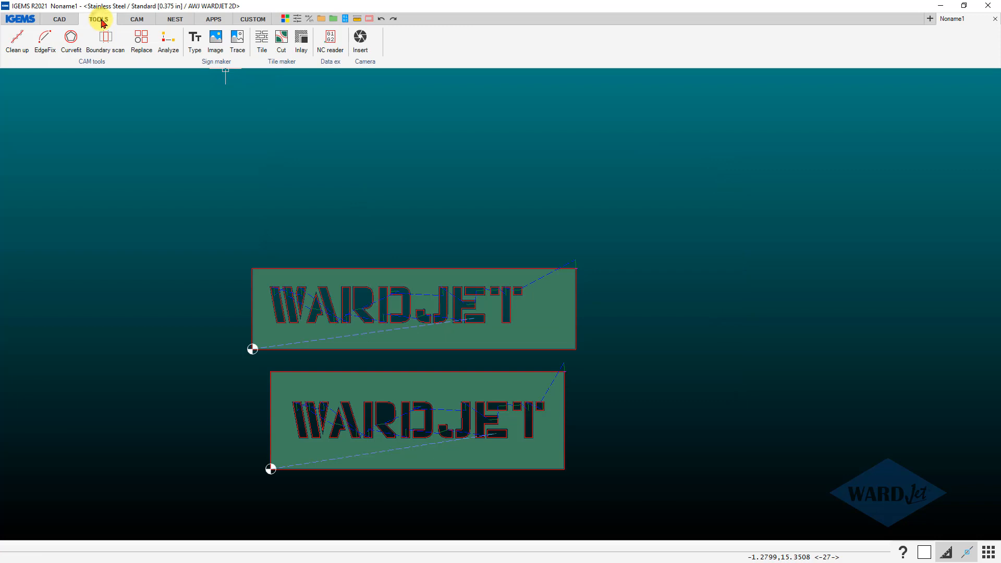
click(196, 42)
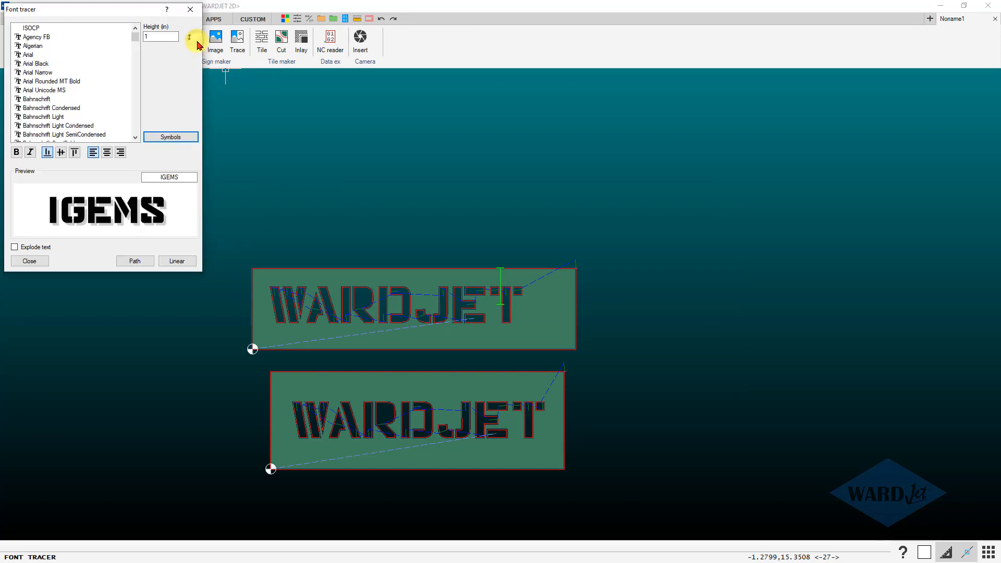
click(33, 63)
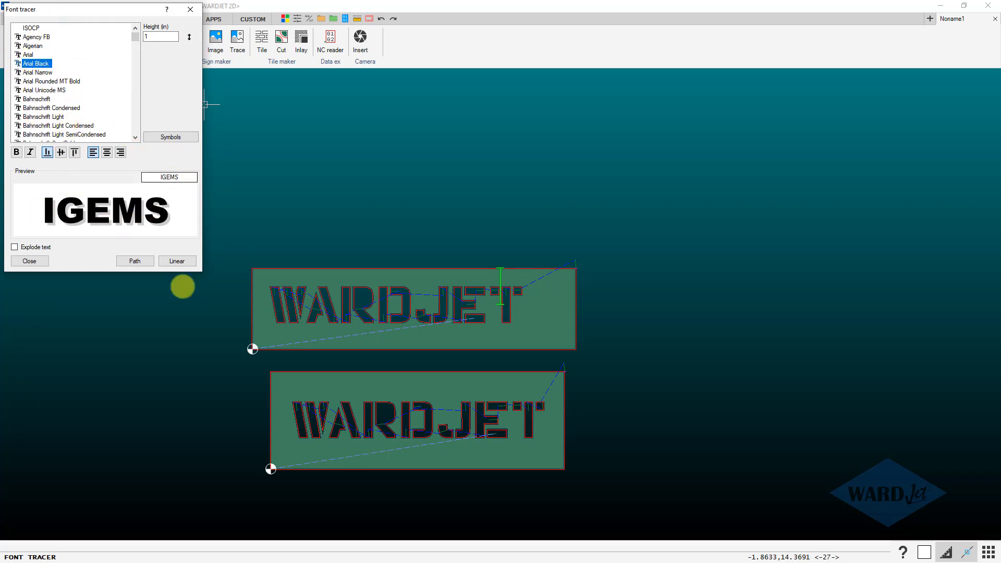
click(175, 261)
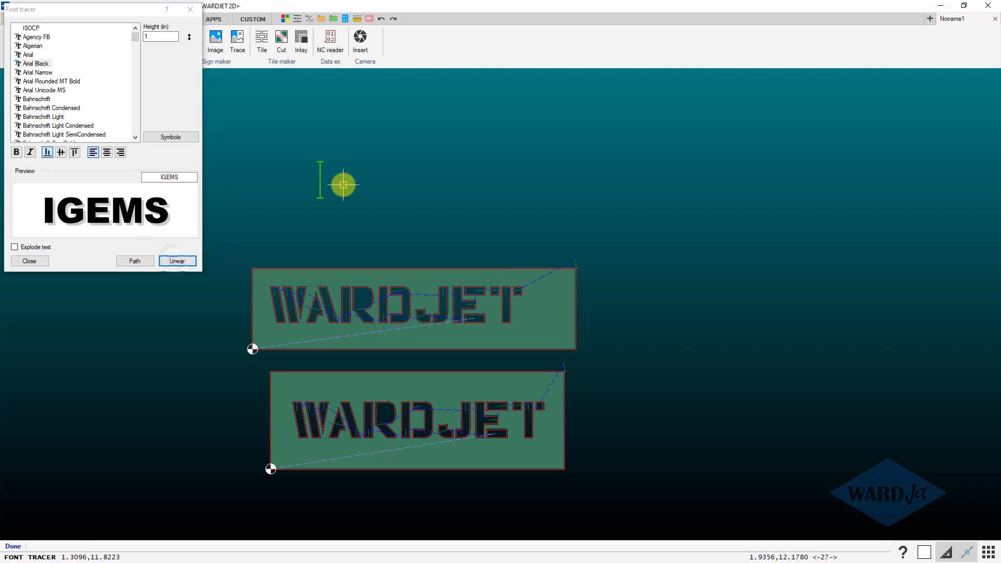
text(wardjet)
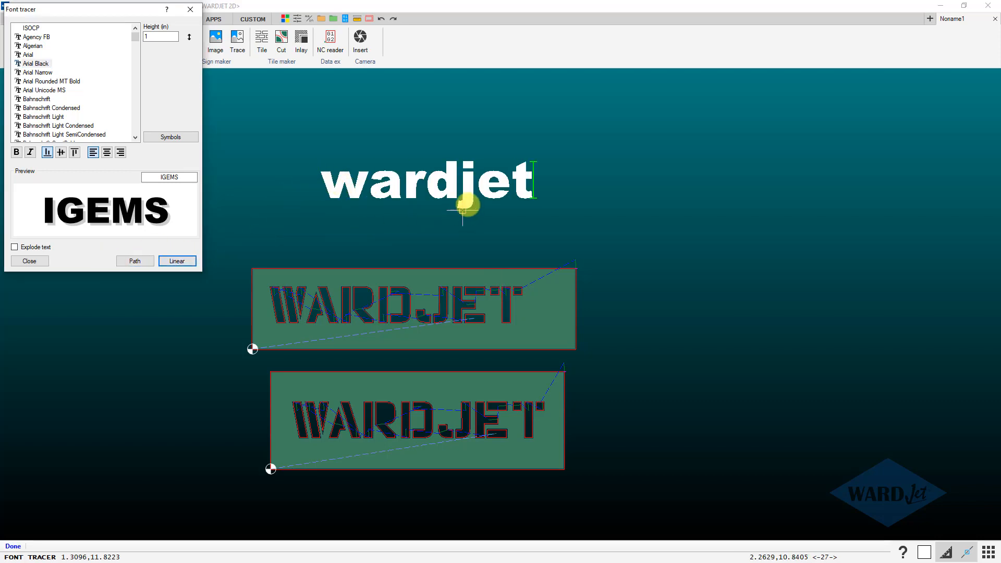
click(31, 260)
Draw a rectangle around the lowercase wardjet outlines, leaving a margin on all sides
scroll(380, 191, up, 4)
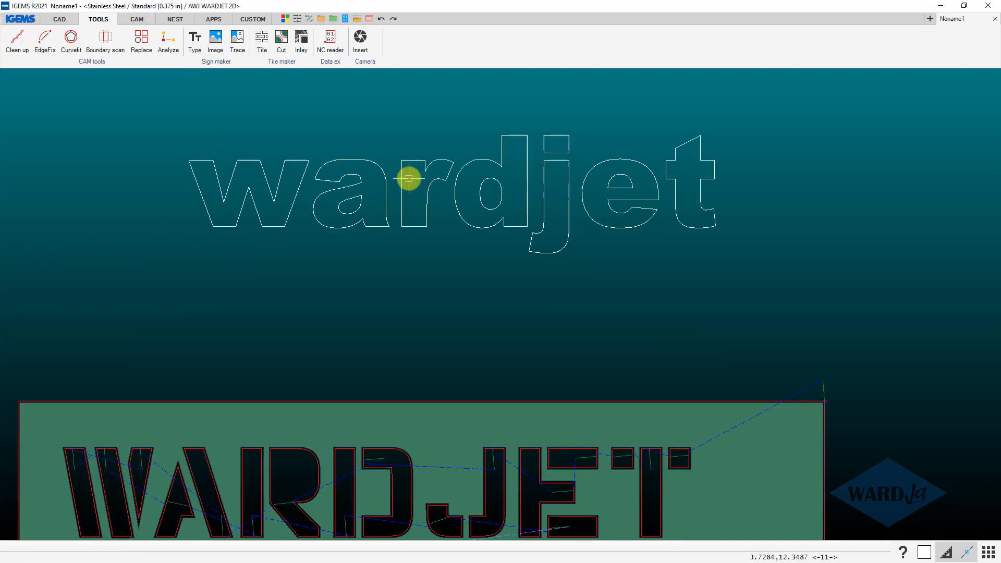
scroll(409, 177, down, 3)
click(60, 21)
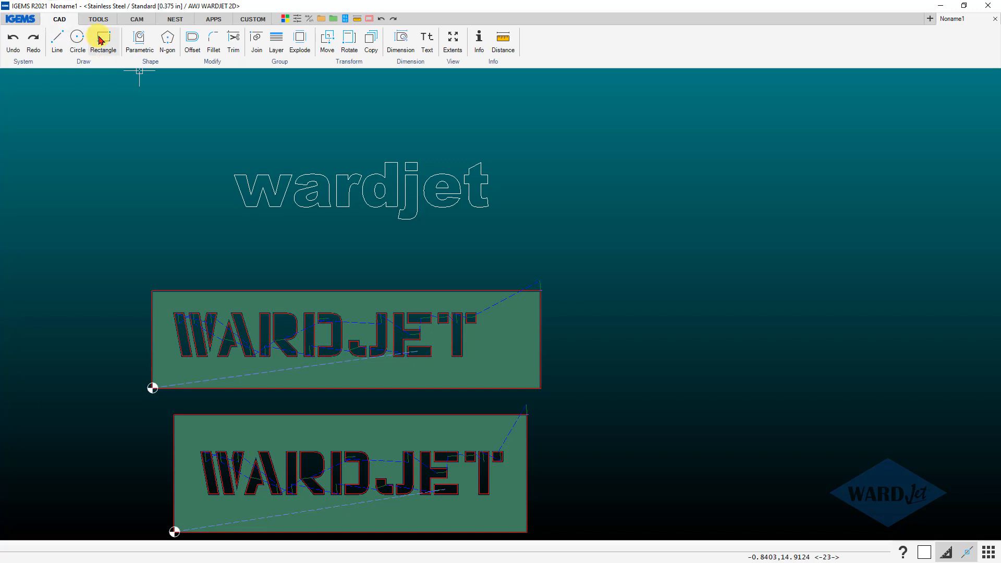
click(102, 37)
click(218, 225)
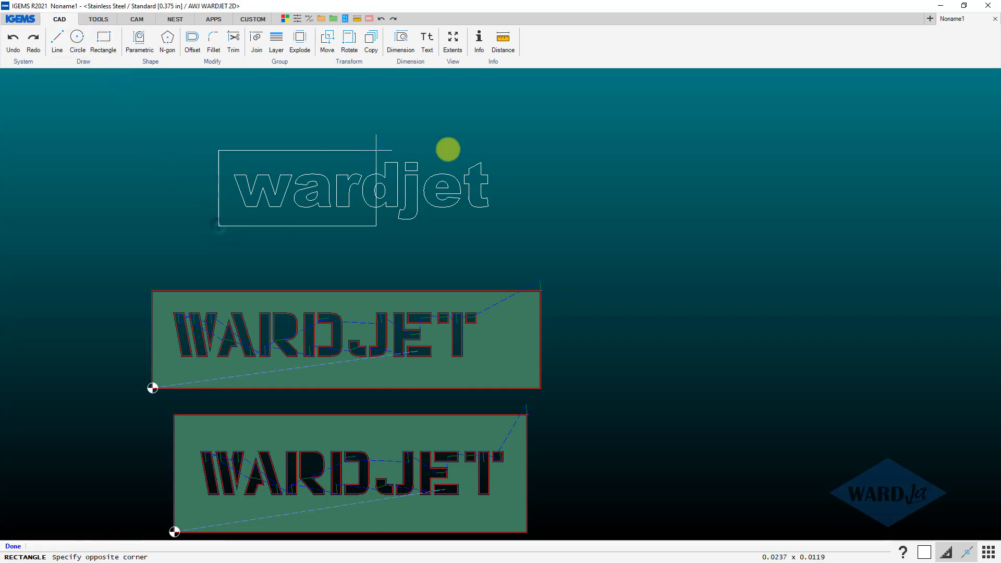
click(514, 143)
Add a vertical Poly joint 0.0394 in wide through the letter a, from above its lower bowl to below the letter
scroll(392, 198, up, 4)
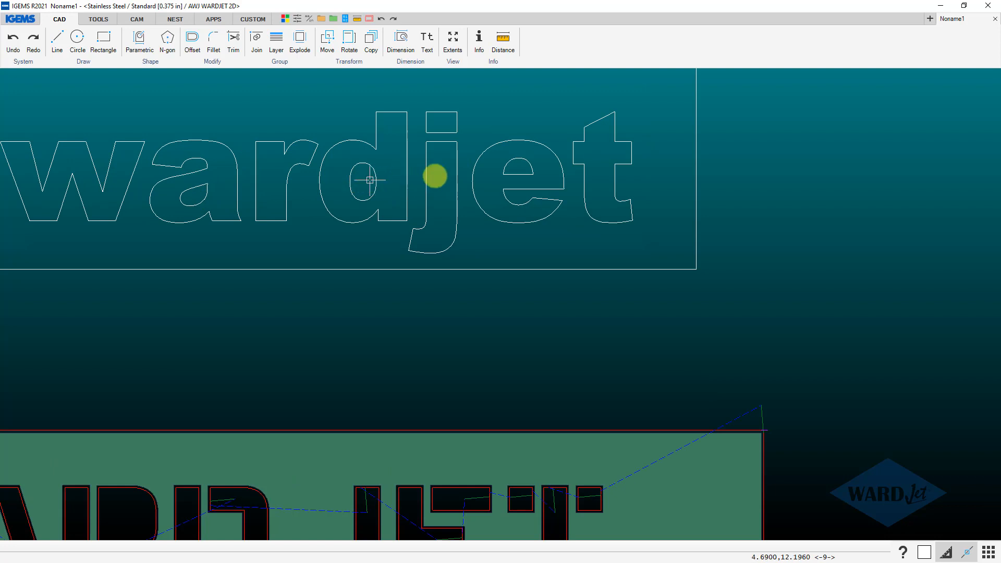
scroll(478, 182, down, 3)
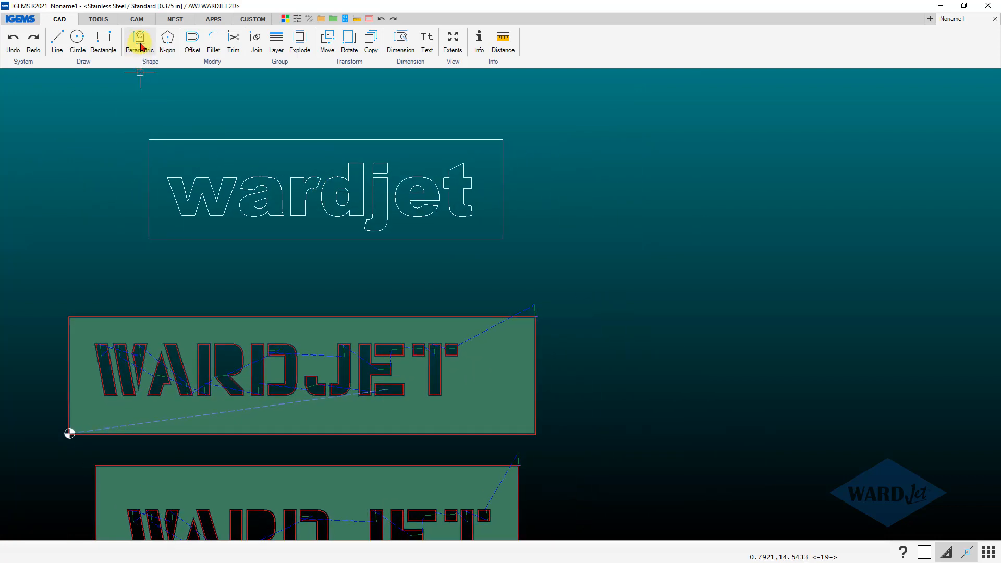
click(98, 20)
click(90, 61)
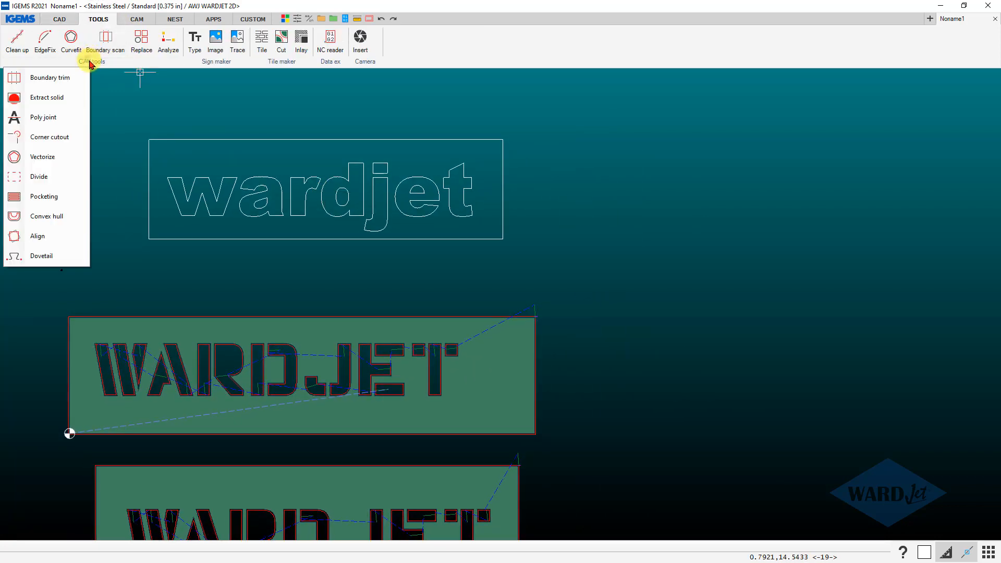
click(43, 119)
scroll(261, 232, up, 4)
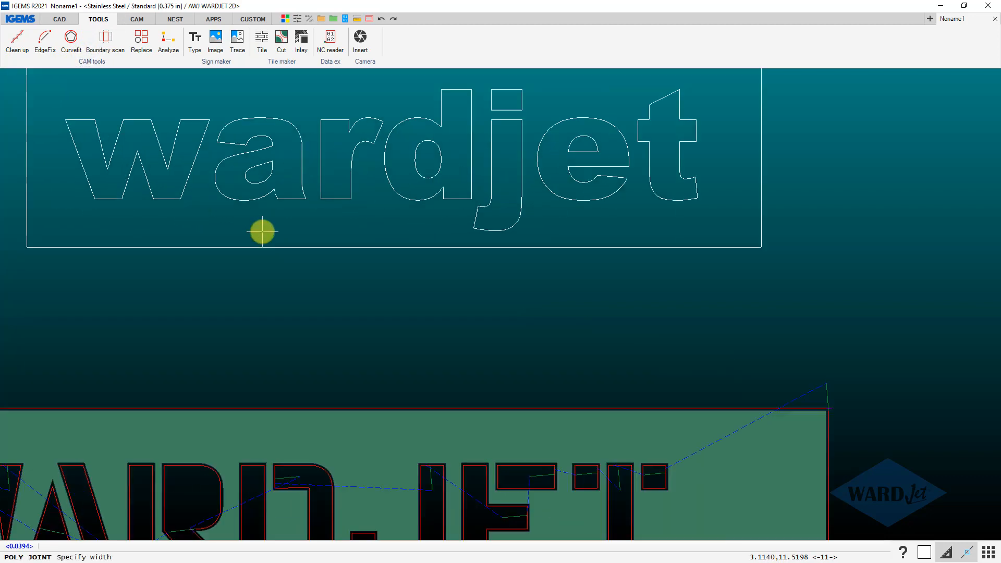
scroll(252, 206, up, 2)
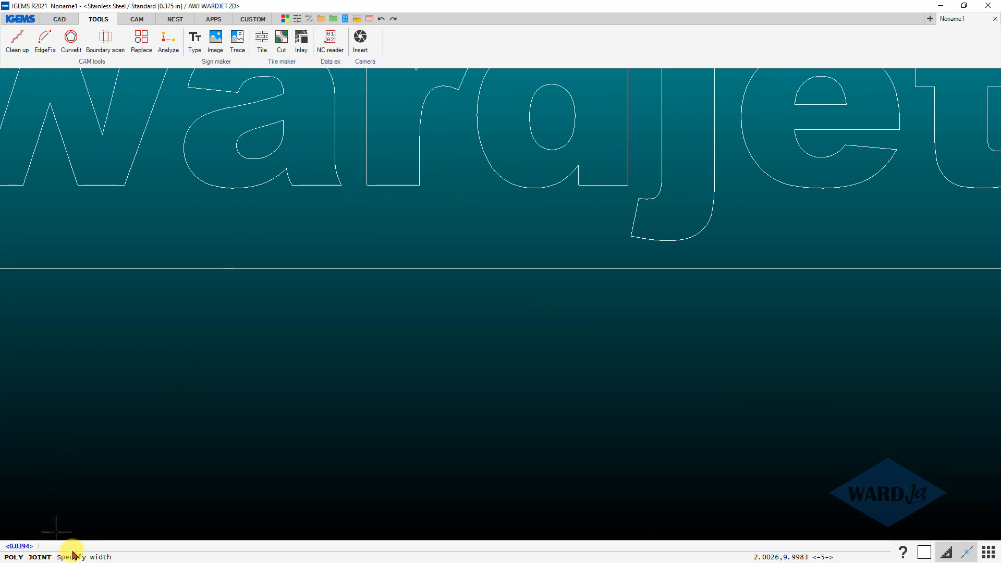
scroll(198, 258, up, 1)
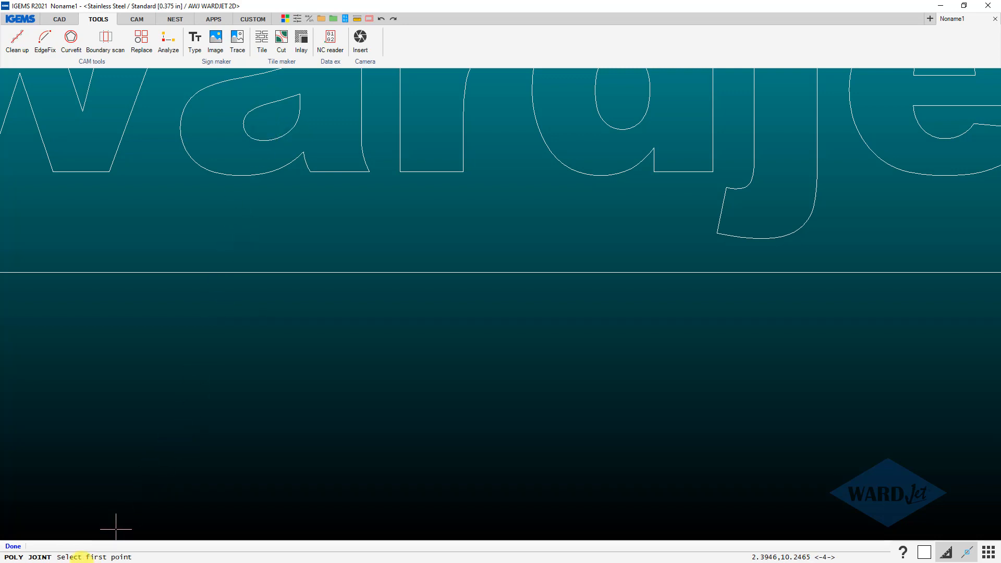
scroll(269, 123, down, 2)
click(262, 117)
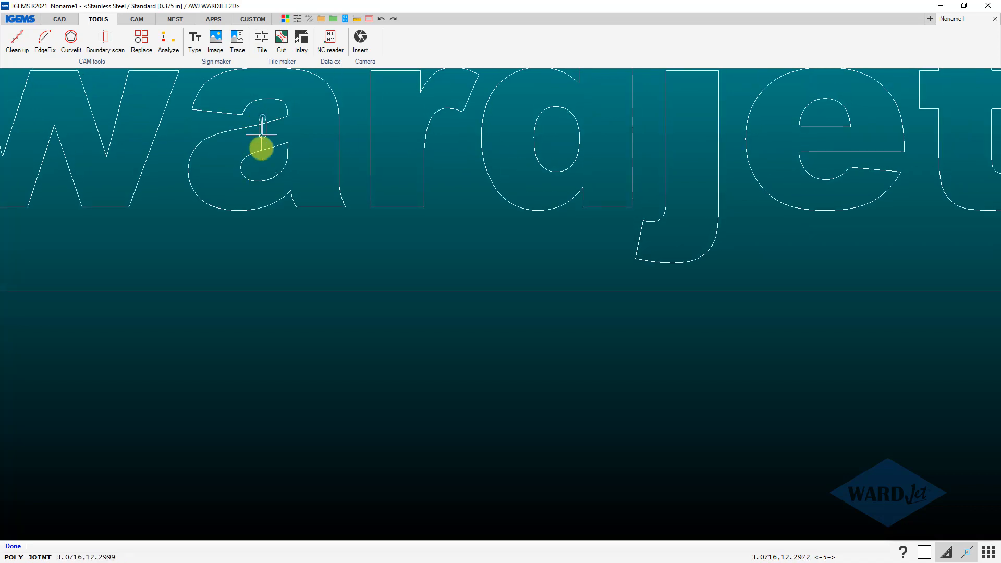
click(266, 225)
Add vertical Poly joints through the full bowl of the d and from above the e through its enclosed upper opening
scroll(215, 233, down, 1)
middle_drag(216, 233, 193, 245)
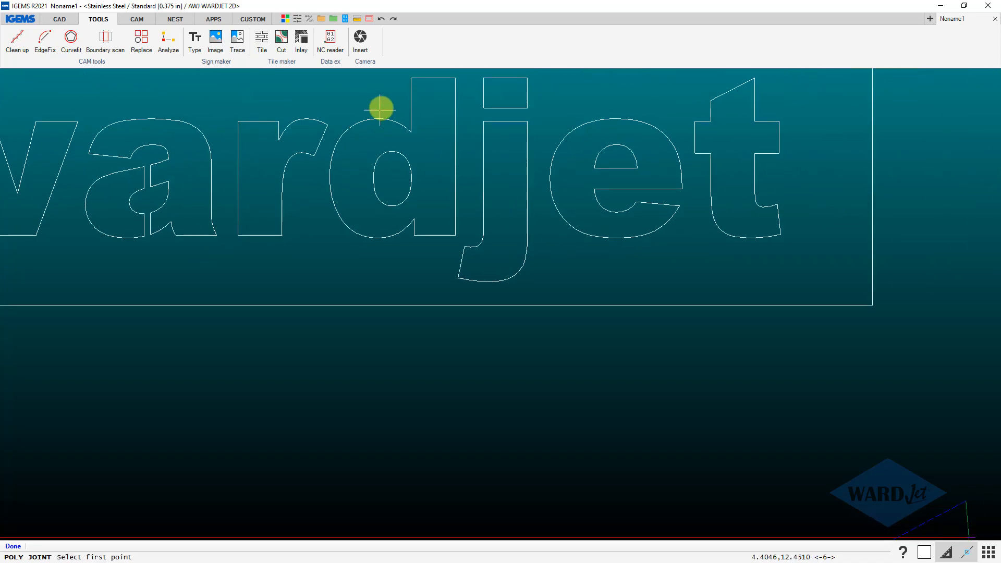
click(390, 109)
click(392, 264)
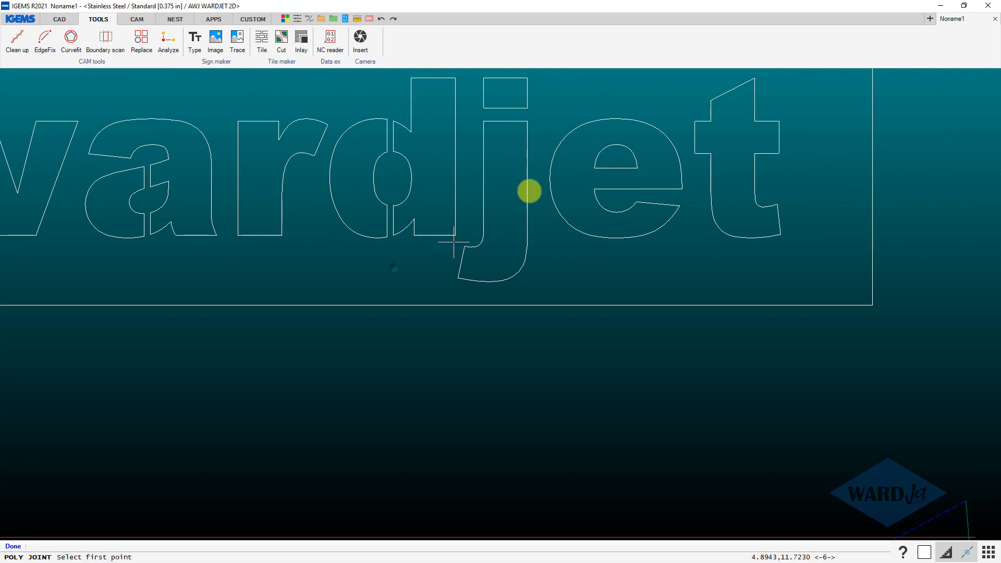
click(613, 97)
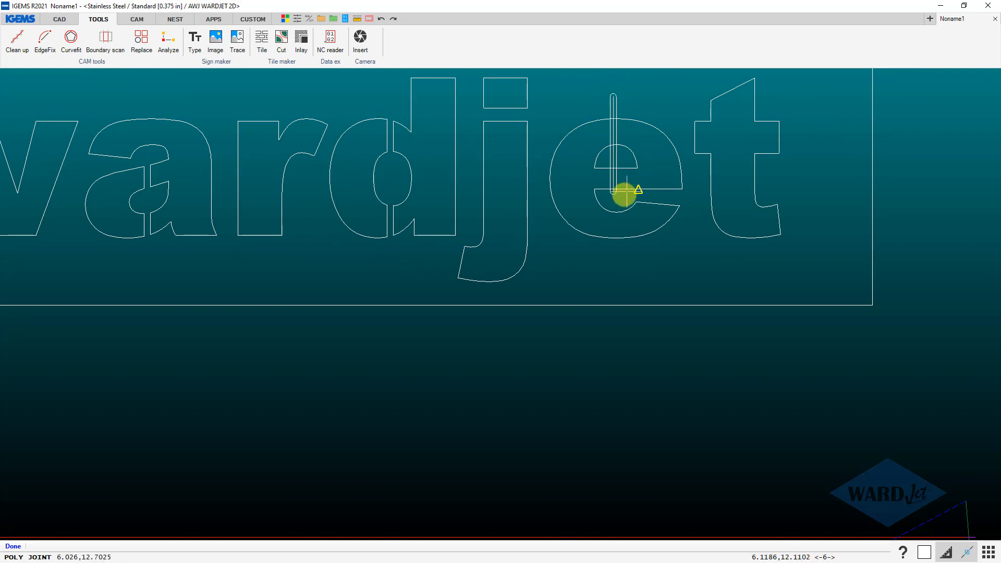
click(620, 197)
scroll(551, 253, down, 3)
key(Escape)
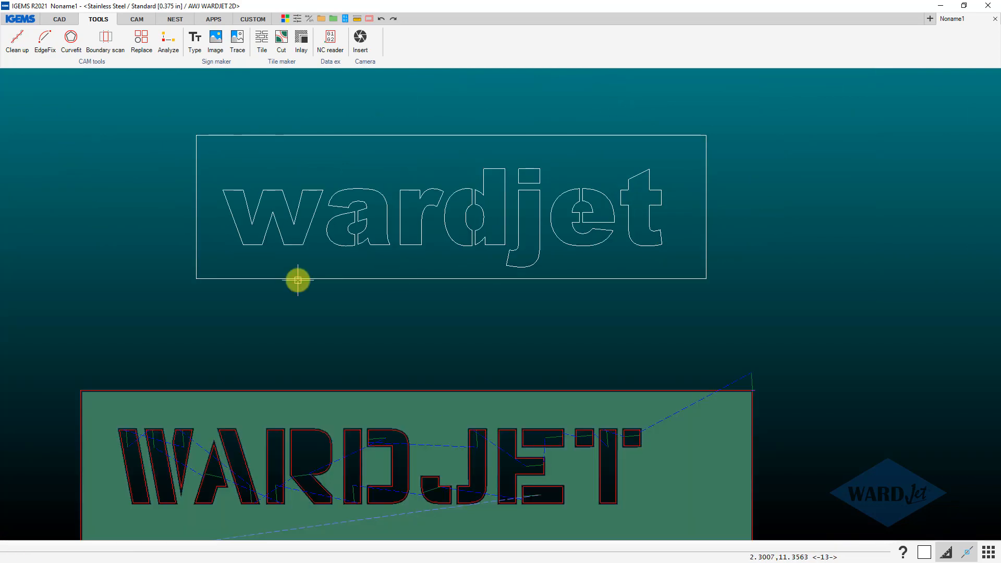